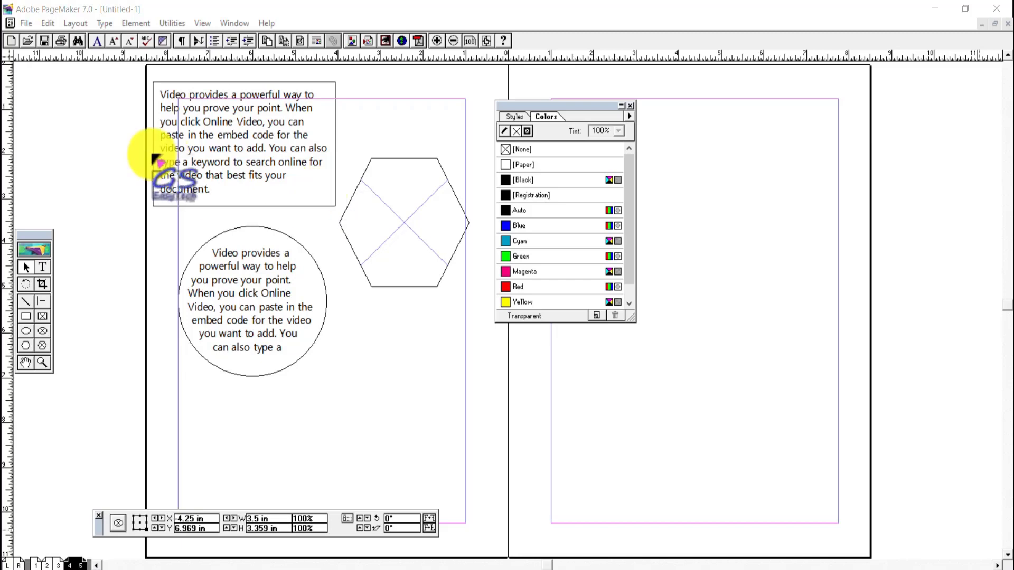
Delete the rectangular text frame, the circular text frame and the empty hexagon from page 4
{"action": "left_click_drag", "start_coordinate": [115, 71], "coordinate": [480, 382]}
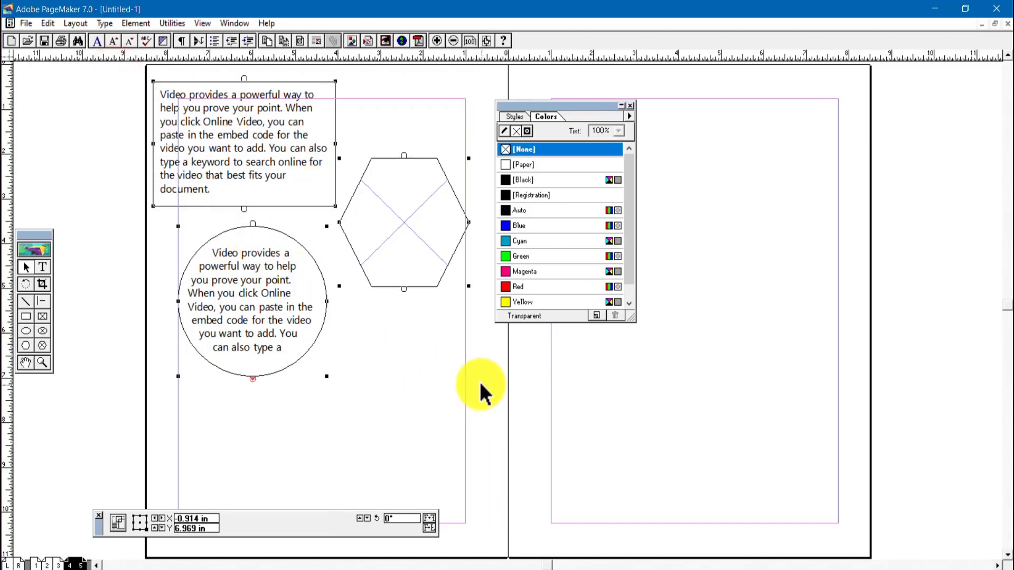
{"action": "key", "text": "Delete"}
Go to pages 2–3 fitted in the window and collapse the Colors palette out of the way of the text
{"action": "left_click", "coordinate": [55, 564]}
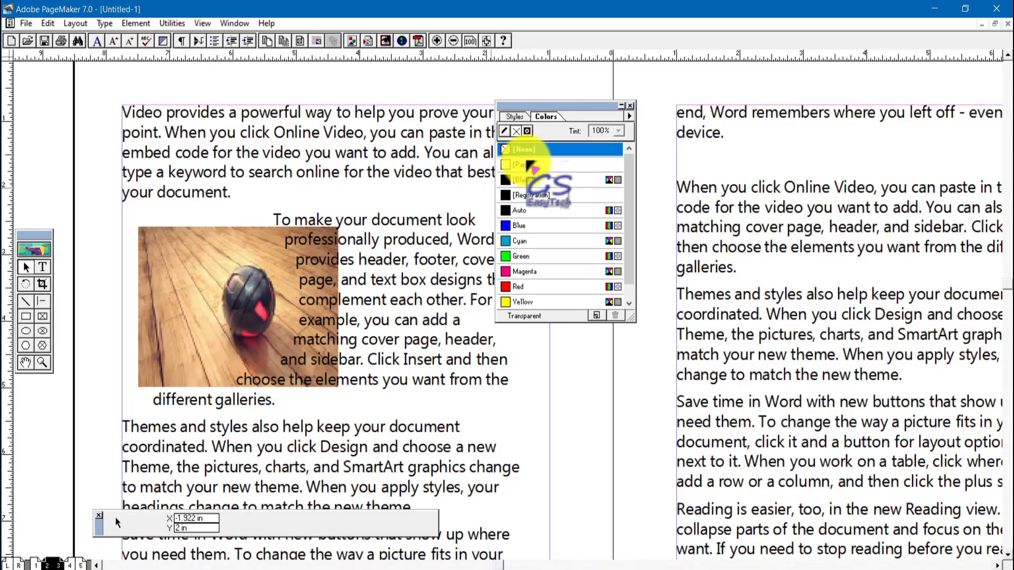
{"action": "left_click_drag", "start_coordinate": [602, 105], "coordinate": [763, 96]}
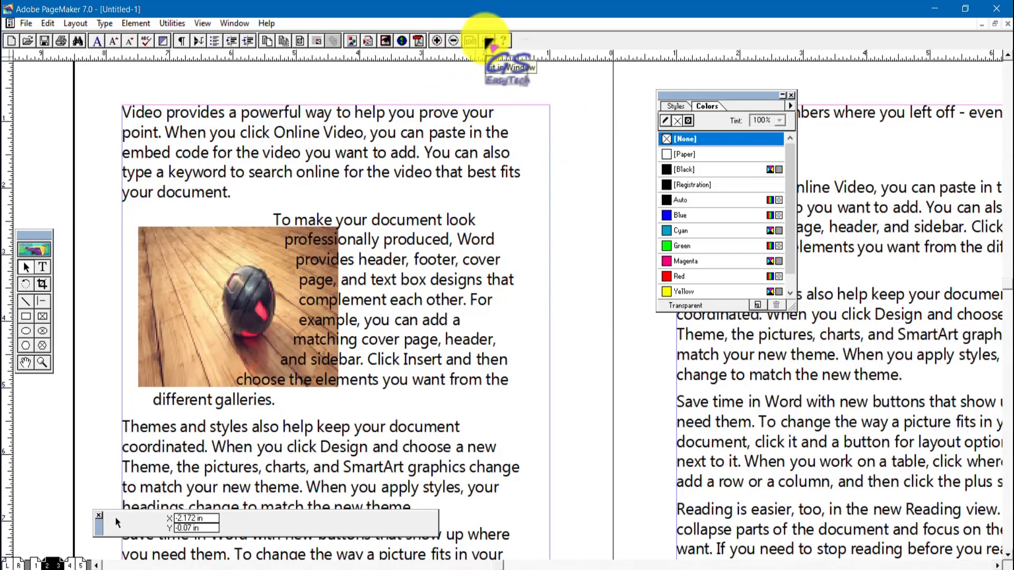
{"action": "left_click", "coordinate": [487, 42]}
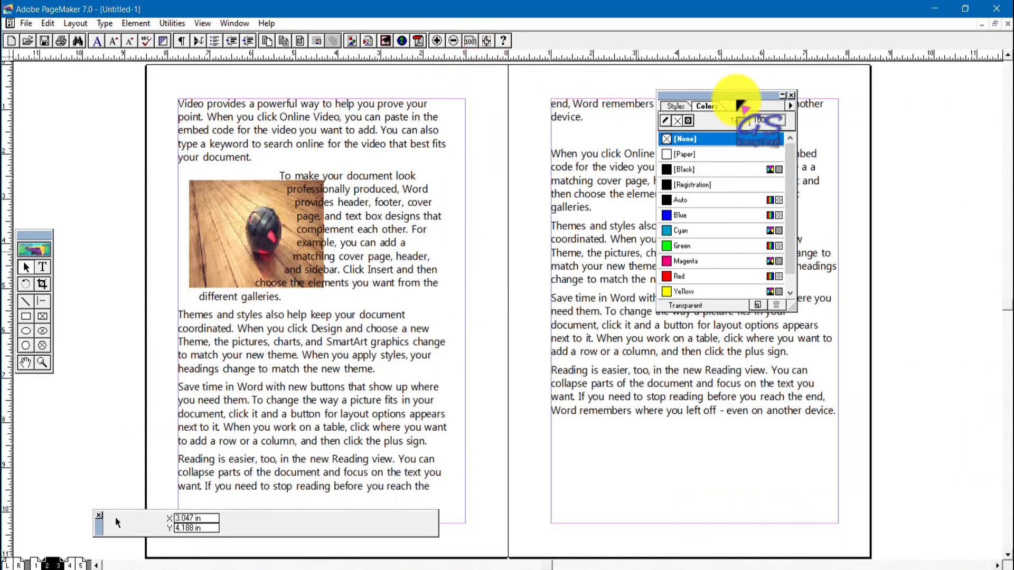
{"action": "left_click", "coordinate": [782, 95]}
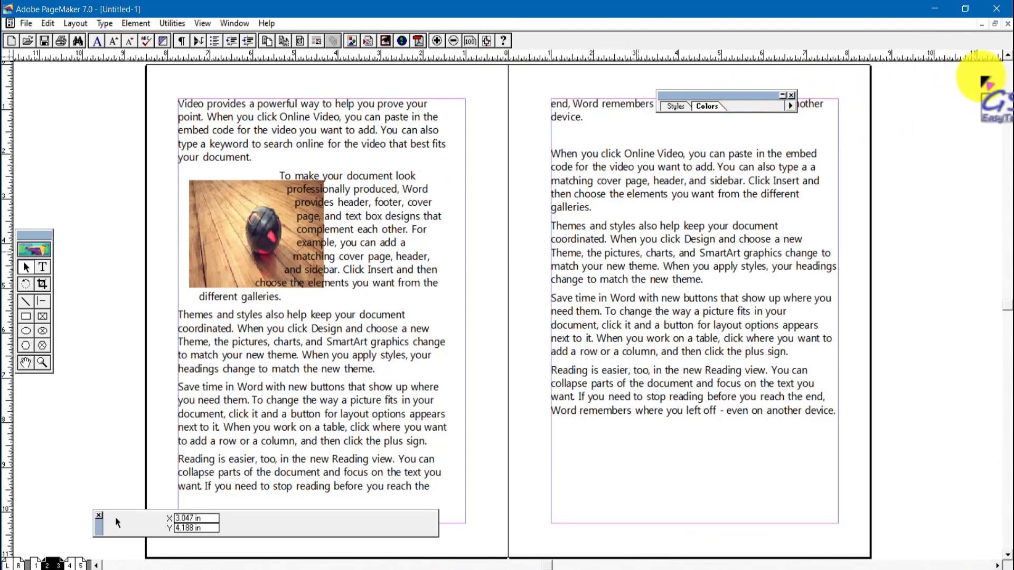
{"action": "left_click_drag", "start_coordinate": [983, 80], "coordinate": [983, 80]}
Copy the first three paragraphs of the story on page 2
{"action": "left_click", "coordinate": [353, 216]}
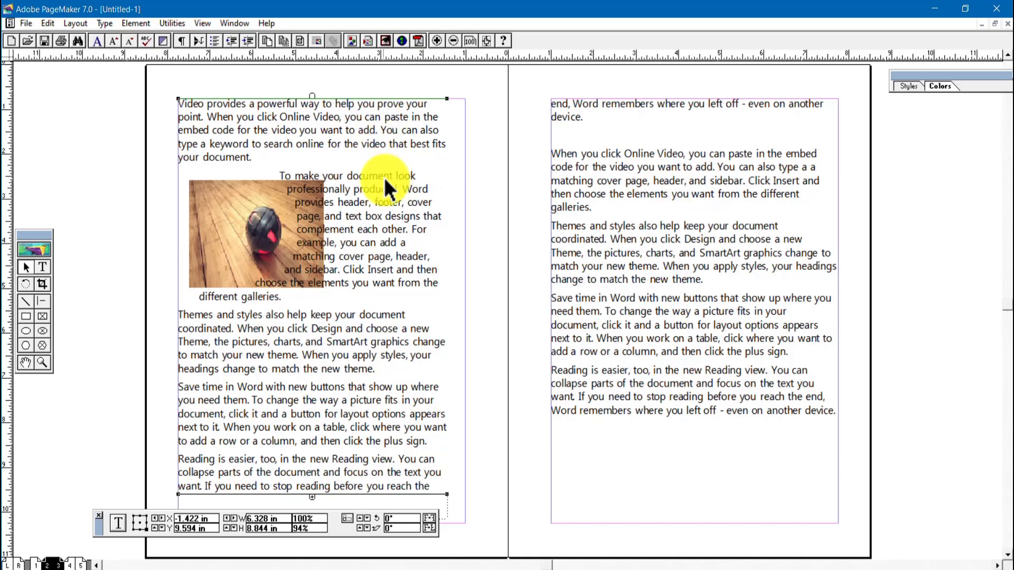
{"action": "left_click", "coordinate": [43, 267]}
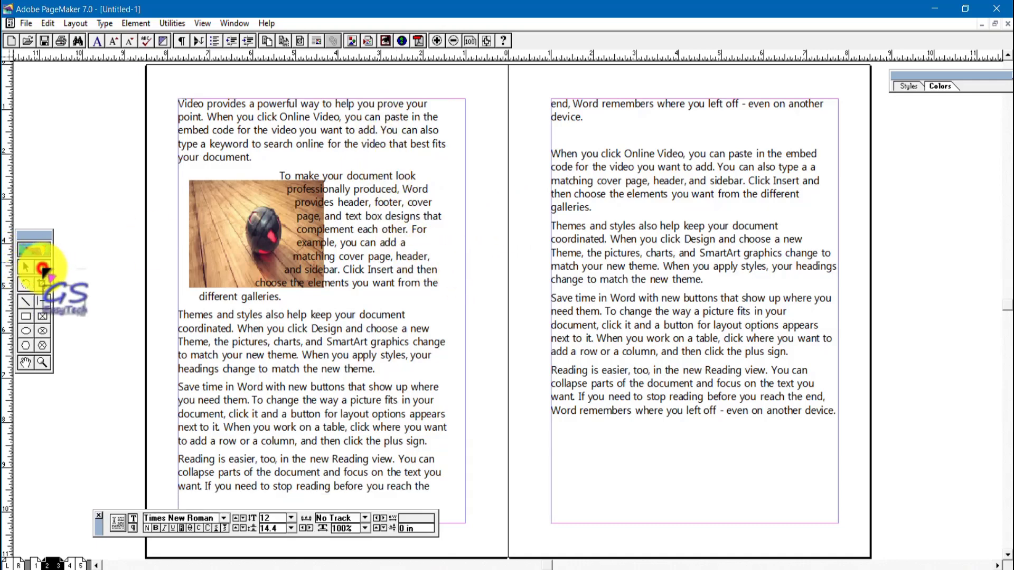
{"action": "left_click", "coordinate": [179, 102]}
{"action": "left_click_drag", "start_coordinate": [202, 105], "coordinate": [443, 368]}
{"action": "key", "text": "ctrl+c"}
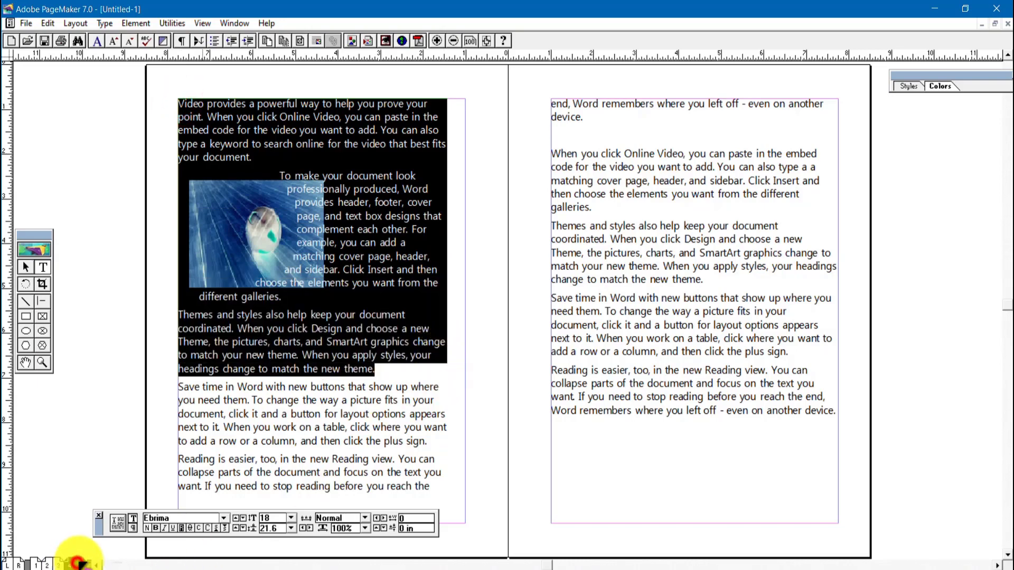
Paste the copied paragraphs into a new text block across the full margin width at the top of page 4
{"action": "left_click", "coordinate": [75, 563]}
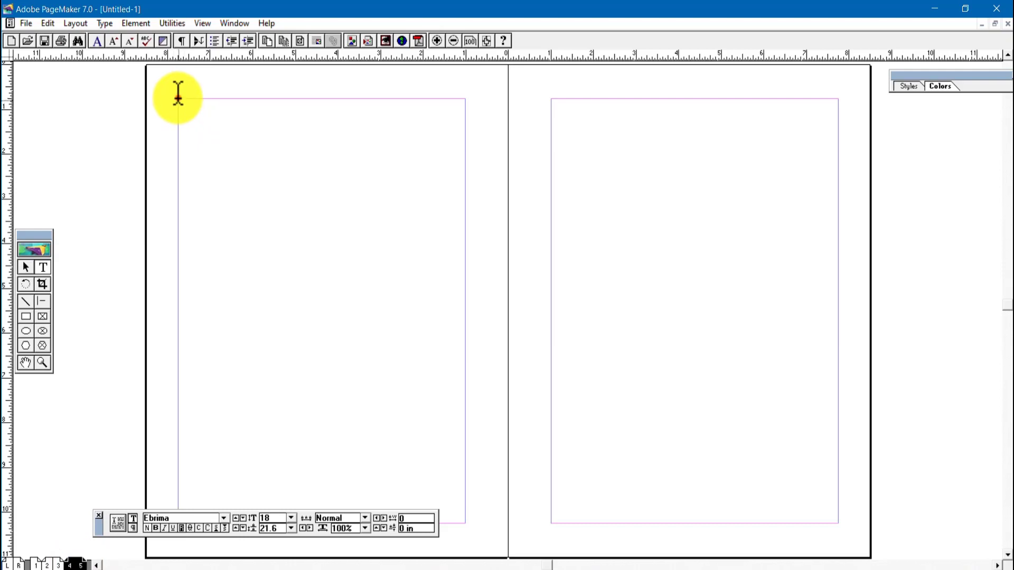
{"action": "left_click_drag", "start_coordinate": [179, 99], "coordinate": [464, 292]}
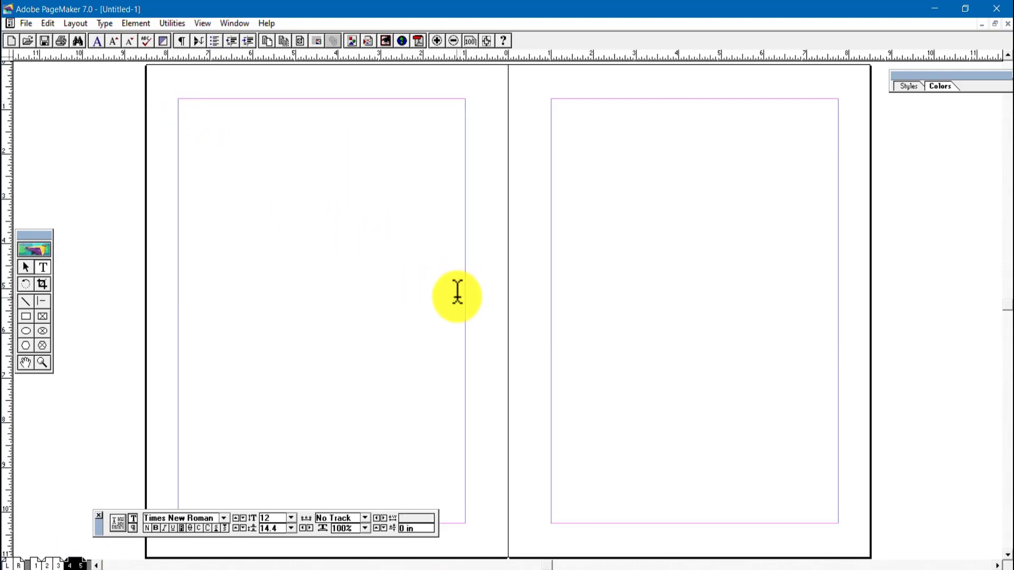
{"action": "key", "text": "ctrl+v"}
Shorten the page 4 text block to about 3.4 in high so that it ends after the second paragraph
{"action": "left_click", "coordinate": [25, 267]}
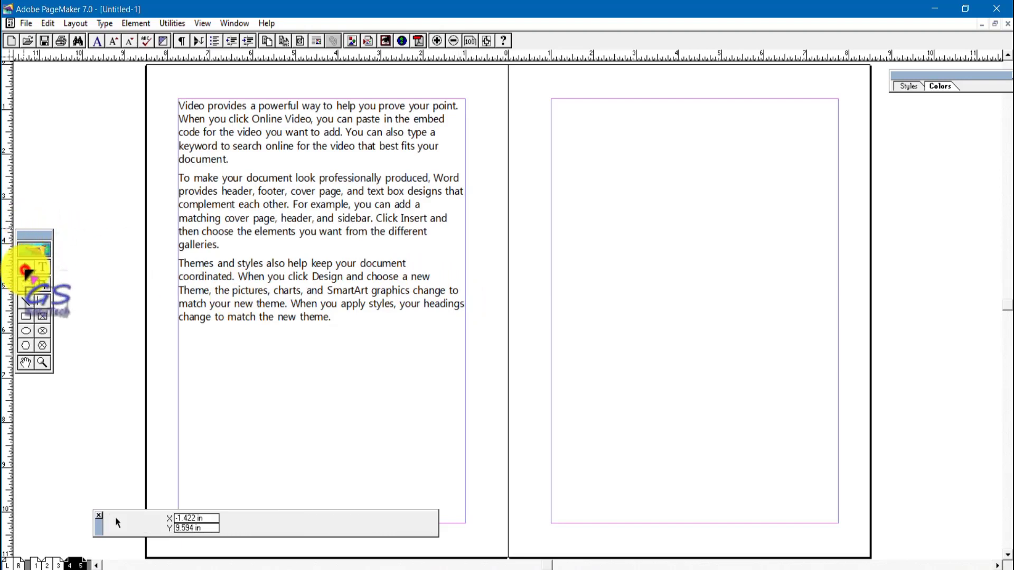
{"action": "left_click", "coordinate": [256, 279]}
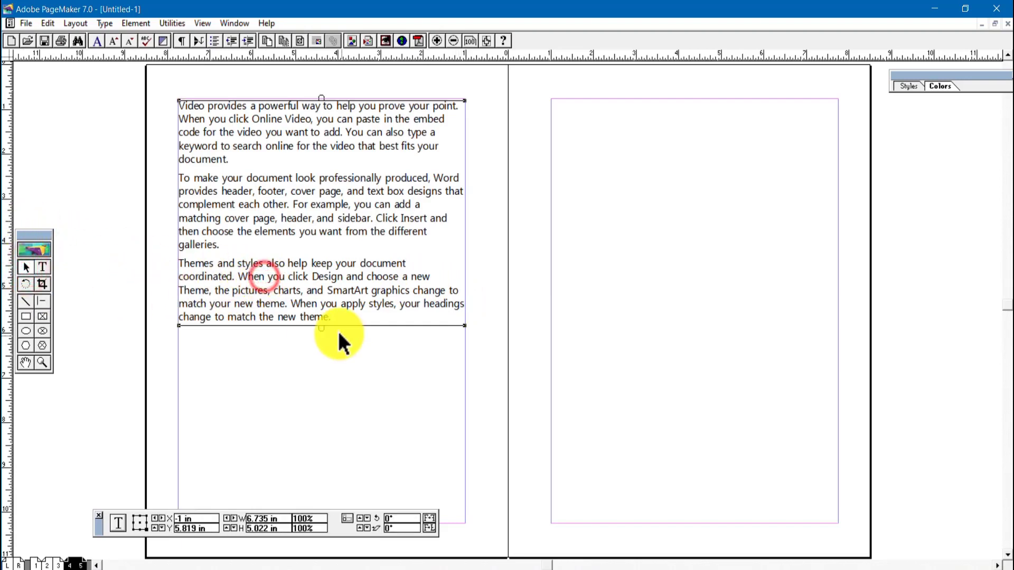
{"action": "left_click_drag", "start_coordinate": [322, 326], "coordinate": [323, 254]}
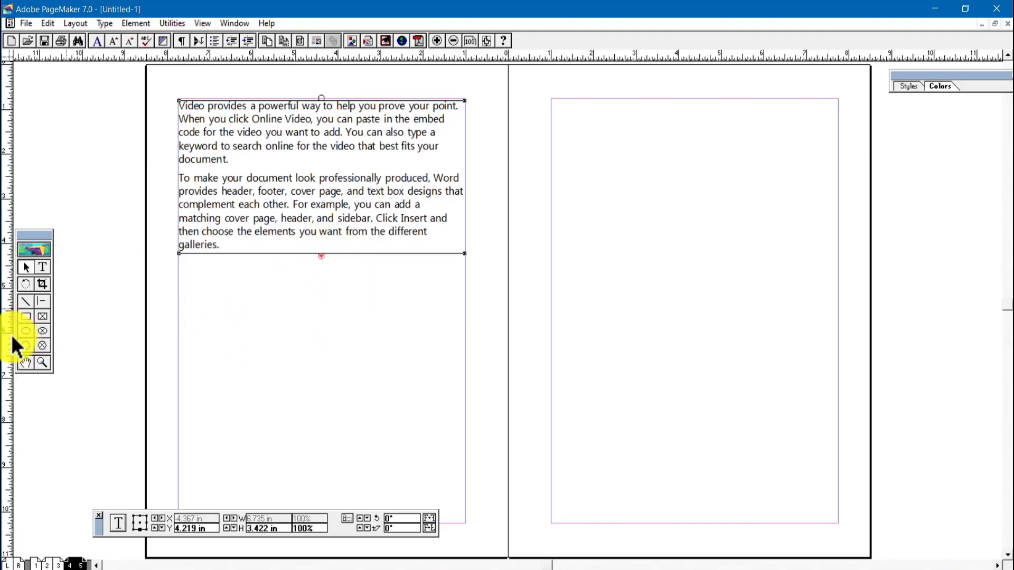
Draw a rectangle about 4.8 by 1.8 in below the text block on page 4 and fill it with Blue
{"action": "left_click", "coordinate": [26, 316]}
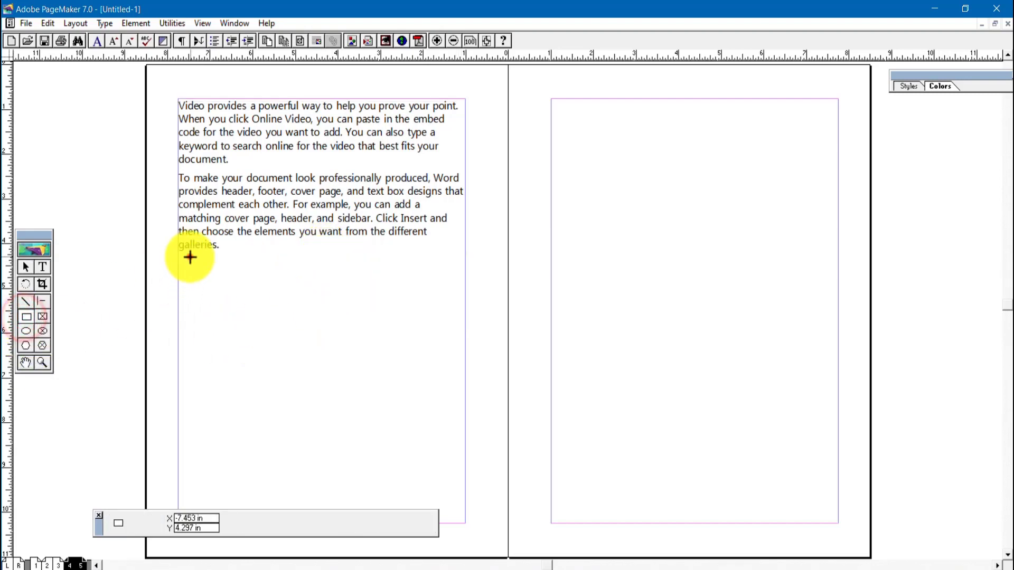
{"action": "mouse_move", "coordinate": [191, 257]}
{"action": "left_mouse_down"}
{"action": "mouse_move", "coordinate": [389, 342]}
{"action": "mouse_move", "coordinate": [395, 336]}
{"action": "left_mouse_up"}
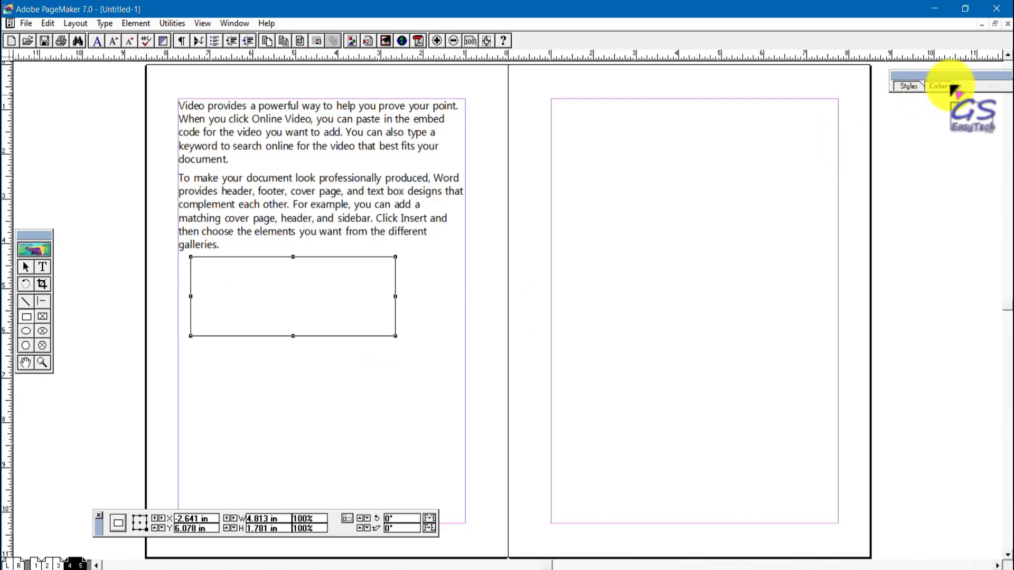
{"action": "left_click", "coordinate": [949, 86]}
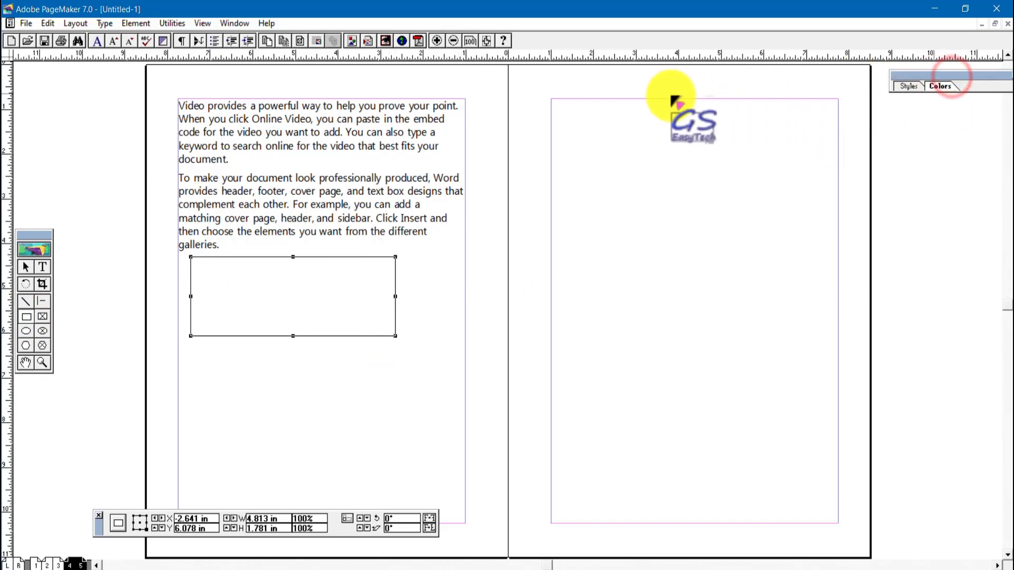
{"action": "left_click_drag", "start_coordinate": [648, 98], "coordinate": [692, 90]}
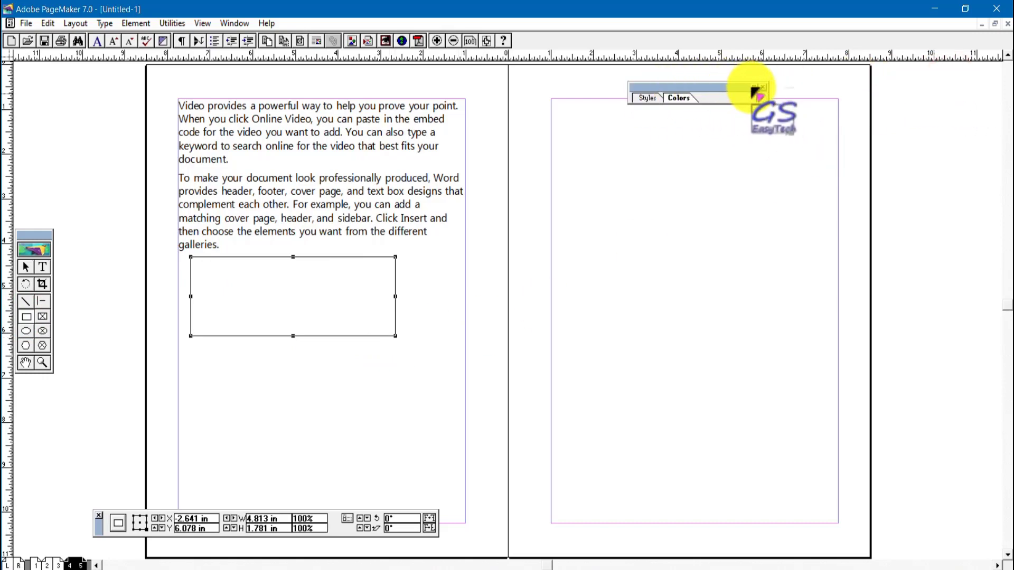
{"action": "left_click", "coordinate": [755, 91]}
{"action": "left_click", "coordinate": [755, 88]}
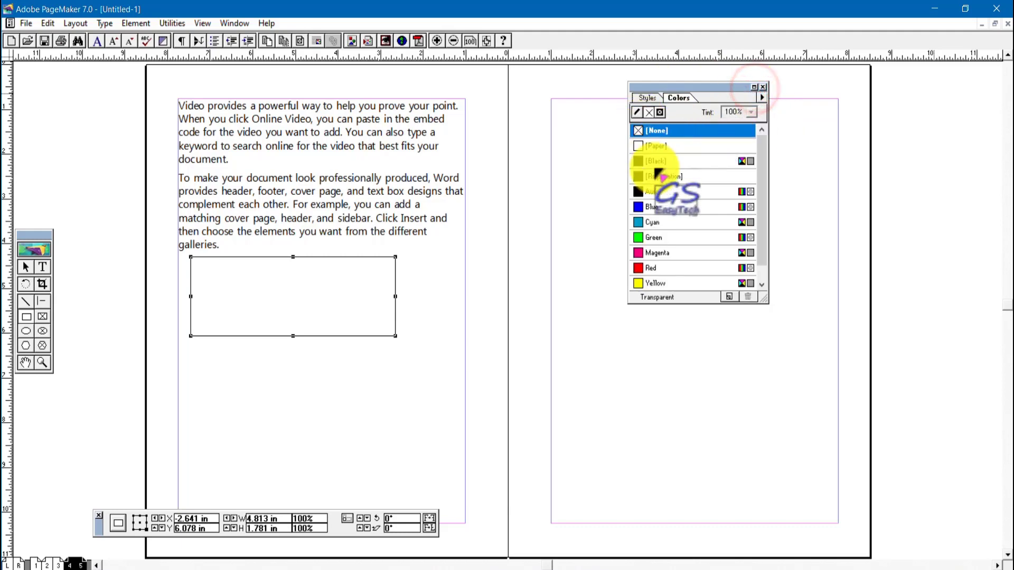
{"action": "left_click", "coordinate": [657, 206]}
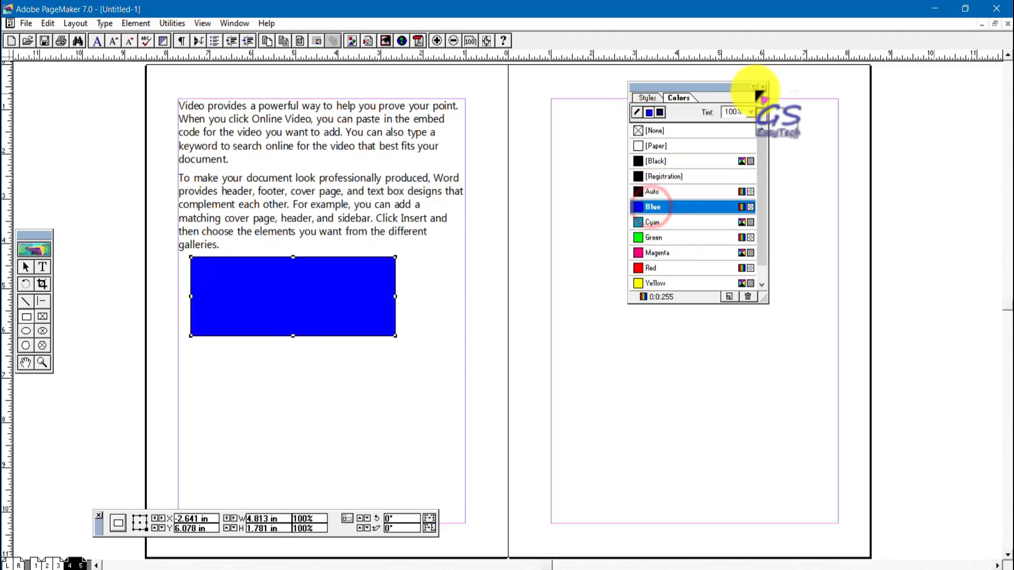
Collapse the Colors palette out of the way and nudge the blue rectangle slightly up and to the left
{"action": "left_click", "coordinate": [754, 88]}
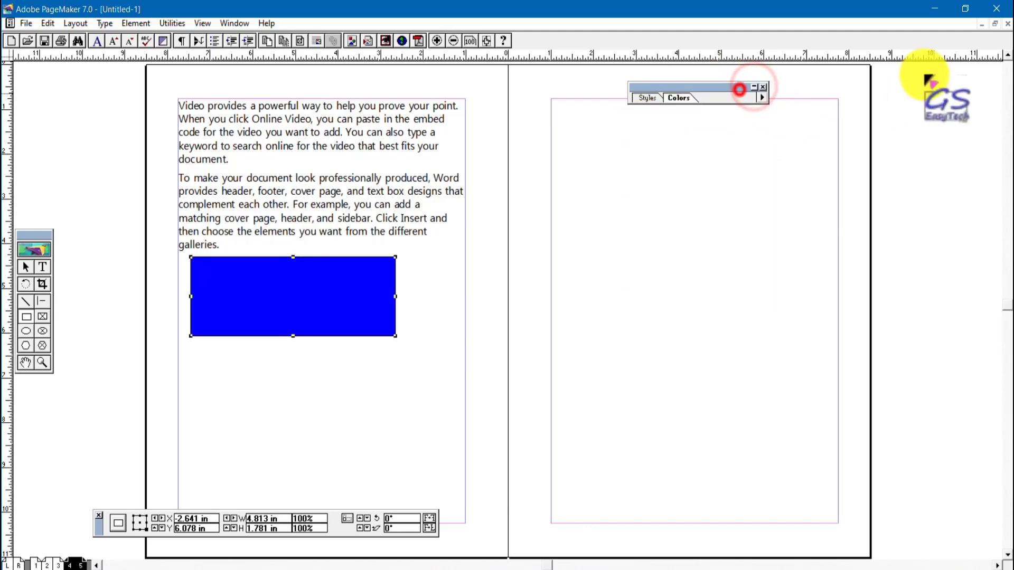
{"action": "left_click_drag", "start_coordinate": [962, 82], "coordinate": [969, 80]}
{"action": "left_click", "coordinate": [24, 268]}
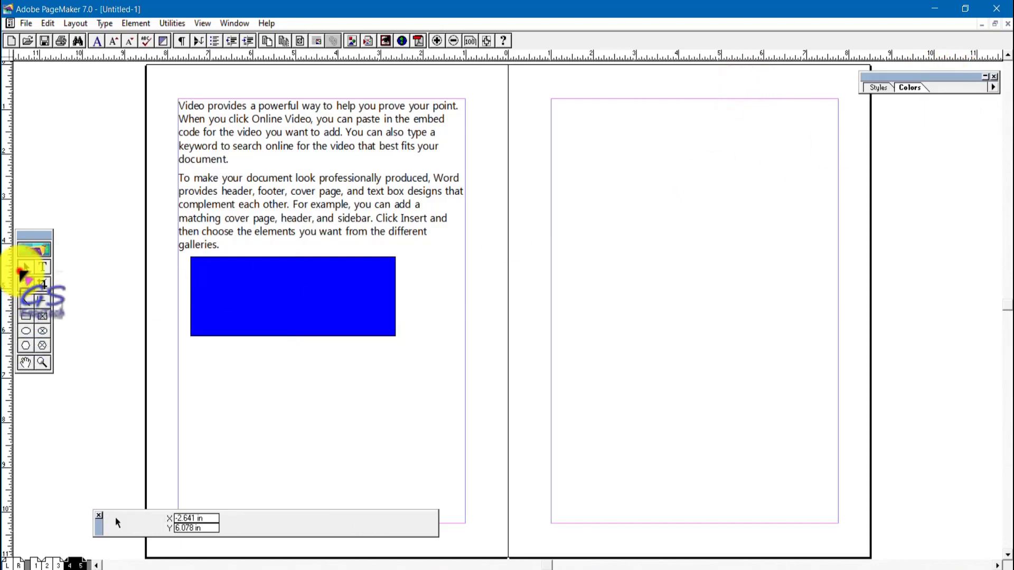
{"action": "left_click_drag", "start_coordinate": [316, 287], "coordinate": [310, 283]}
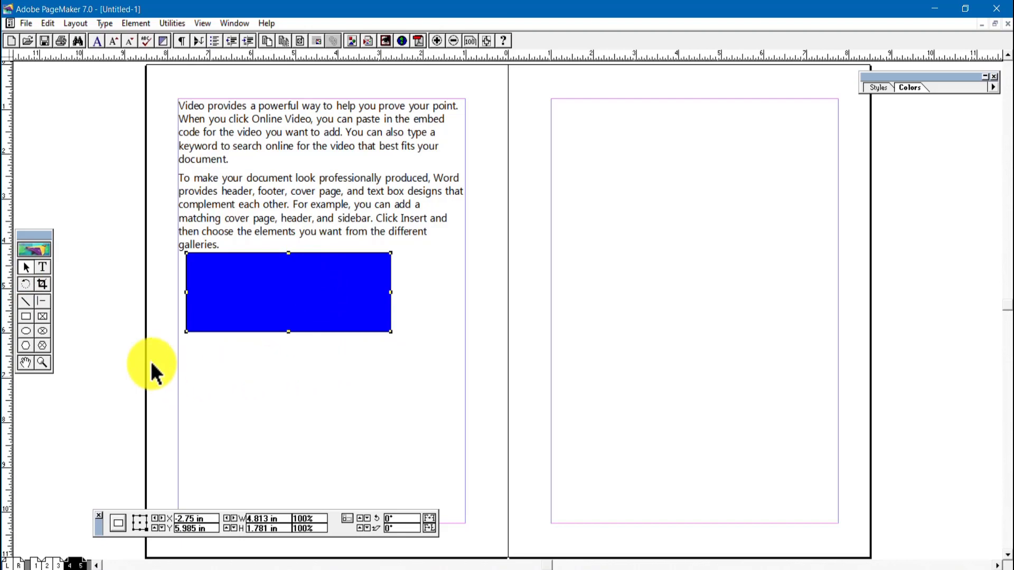
Add a text block below the blue rectangle with the lines "one", "two" and "three", and set its size to 36 pt
{"action": "left_click", "coordinate": [42, 268]}
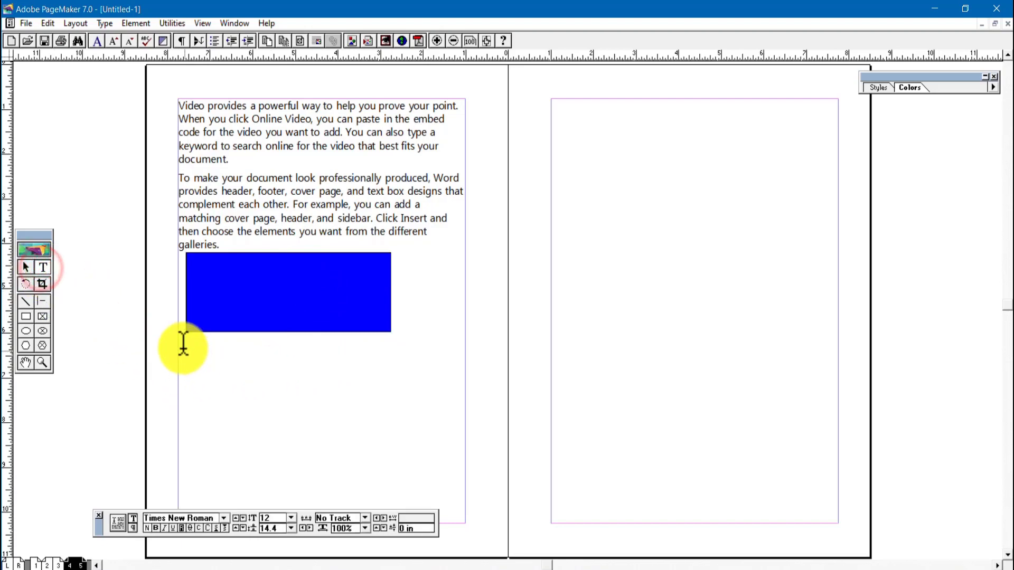
{"action": "left_click_drag", "start_coordinate": [180, 344], "coordinate": [464, 525]}
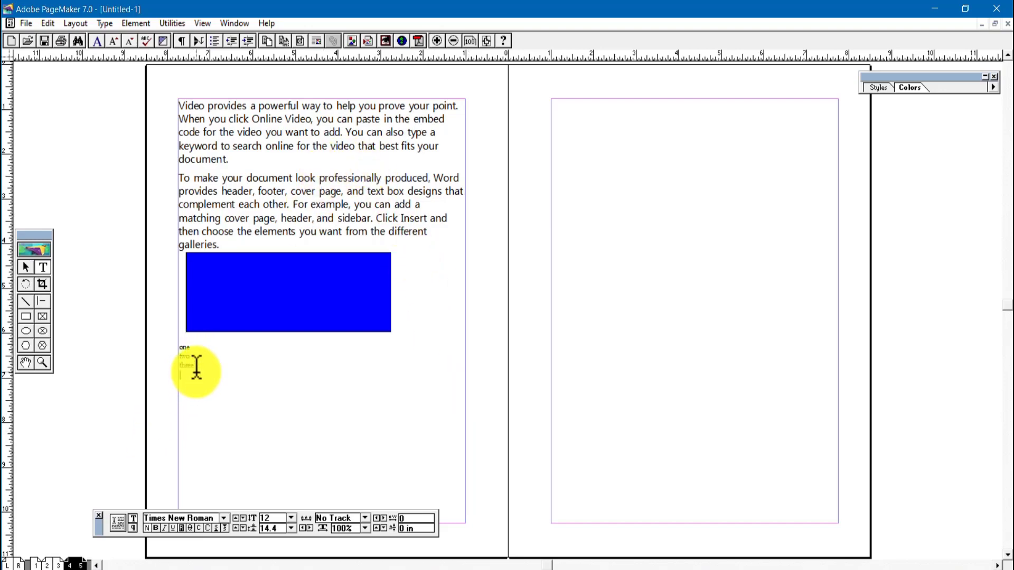
{"action": "left_click_drag", "start_coordinate": [196, 372], "coordinate": [176, 343]}
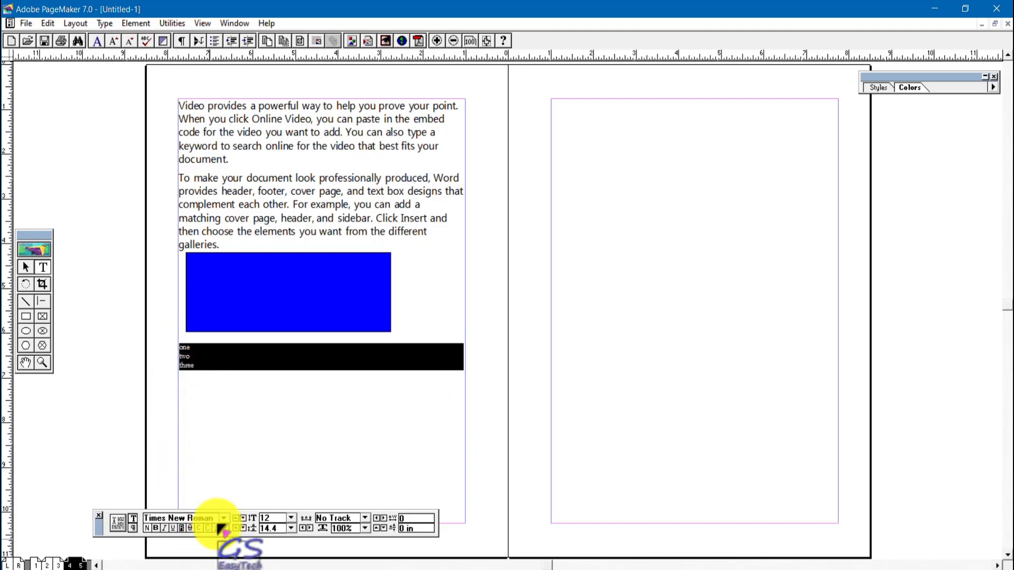
{"action": "left_click", "coordinate": [291, 518]}
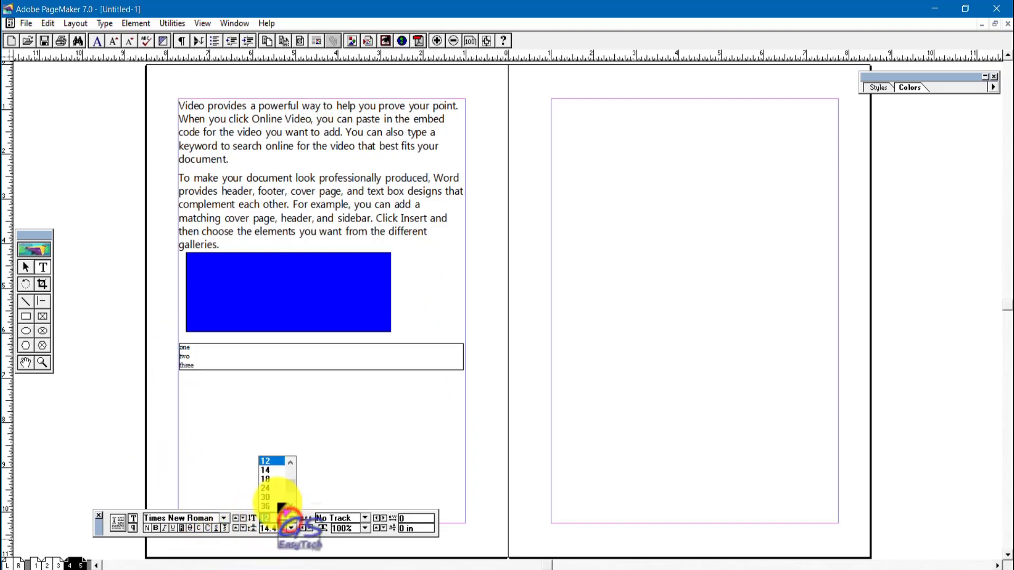
{"action": "left_click", "coordinate": [270, 506]}
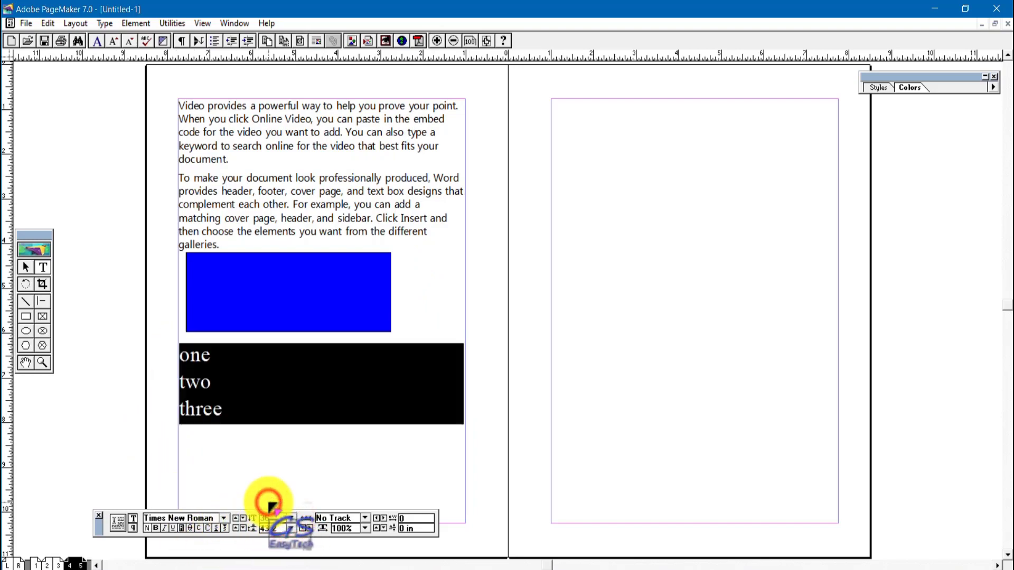
{"action": "left_click", "coordinate": [252, 391]}
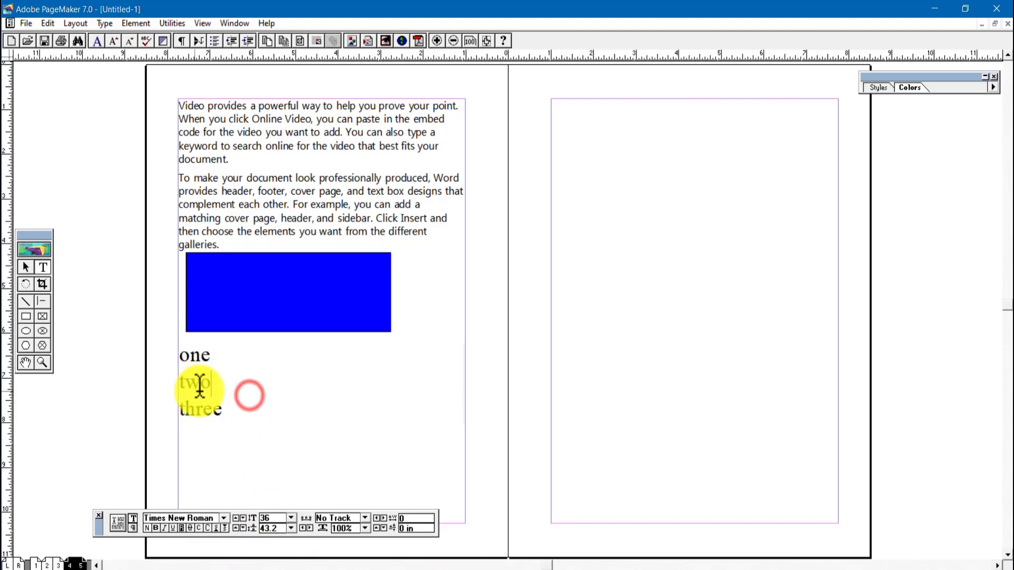
Set the font size of the first paragraph on page 4 to 30 pt
{"action": "left_click", "coordinate": [228, 176]}
{"action": "left_click_drag", "start_coordinate": [240, 154], "coordinate": [176, 95]}
{"action": "left_click", "coordinate": [291, 518]}
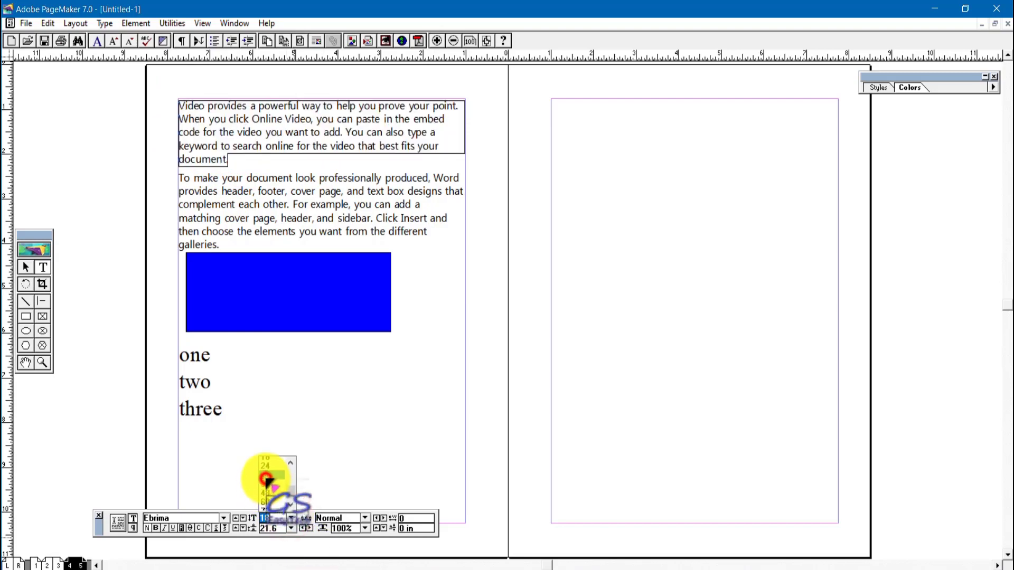
{"action": "left_click", "coordinate": [267, 479]}
{"action": "left_click", "coordinate": [277, 169]}
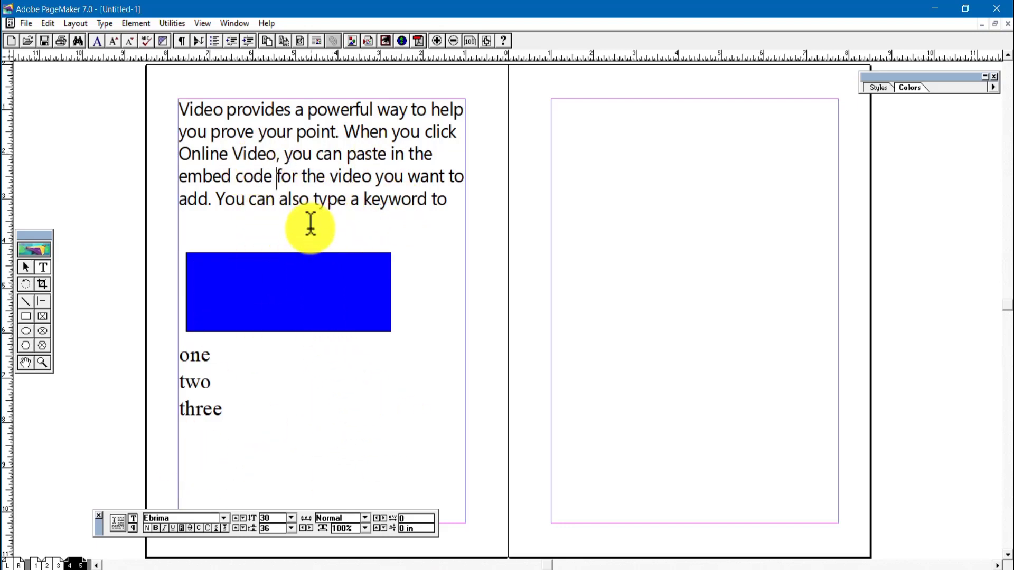
Move the "one two three" text block off page 4 onto the pasteboard beside page 5
{"action": "left_click", "coordinate": [26, 267]}
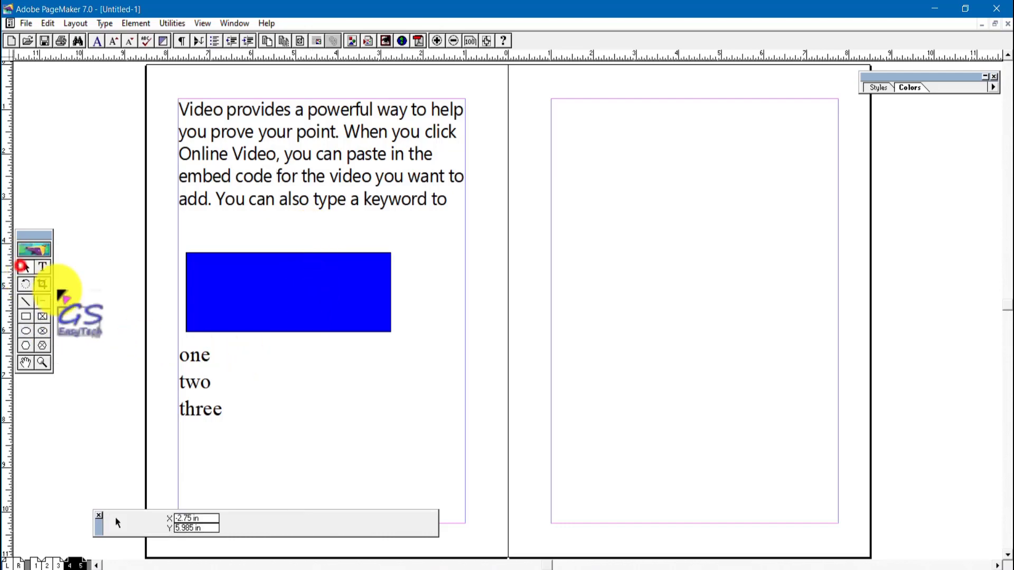
{"action": "left_click", "coordinate": [306, 208]}
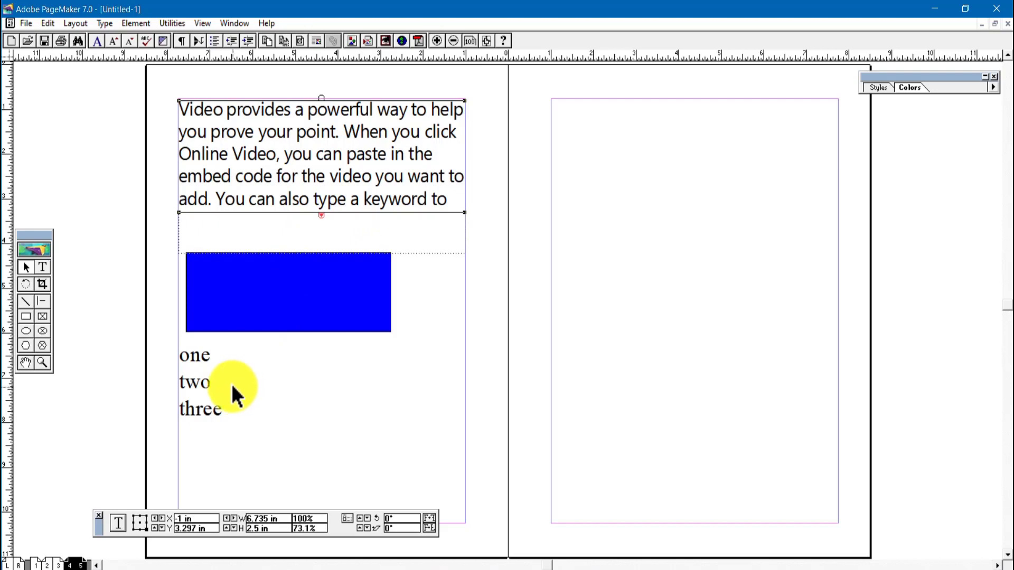
{"action": "left_click_drag", "start_coordinate": [196, 382], "coordinate": [919, 283]}
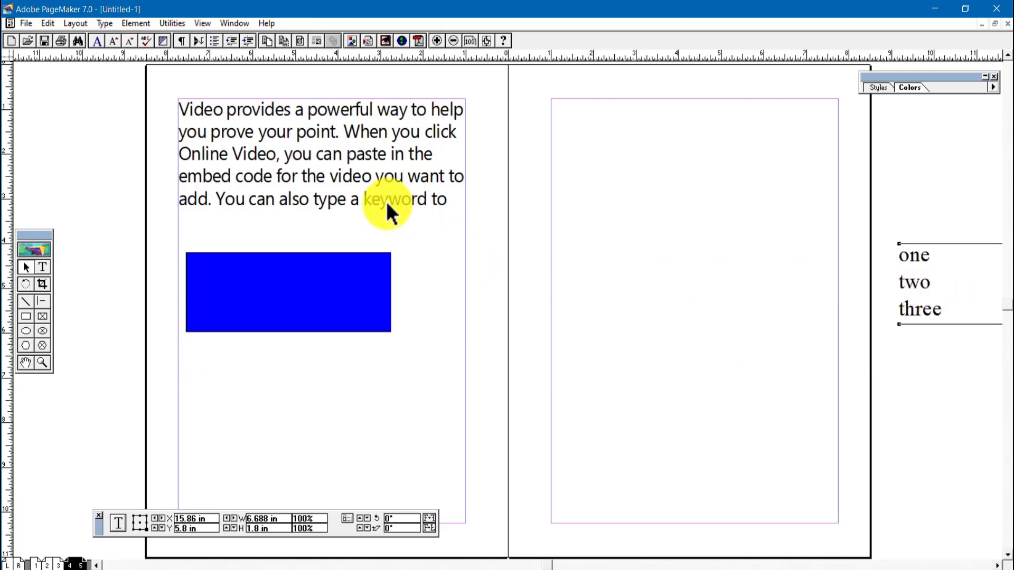
Continue the overflowing text of the page 4 block in a new threaded block below the blue rectangle, about 6.66 in wide
{"action": "left_click", "coordinate": [350, 181]}
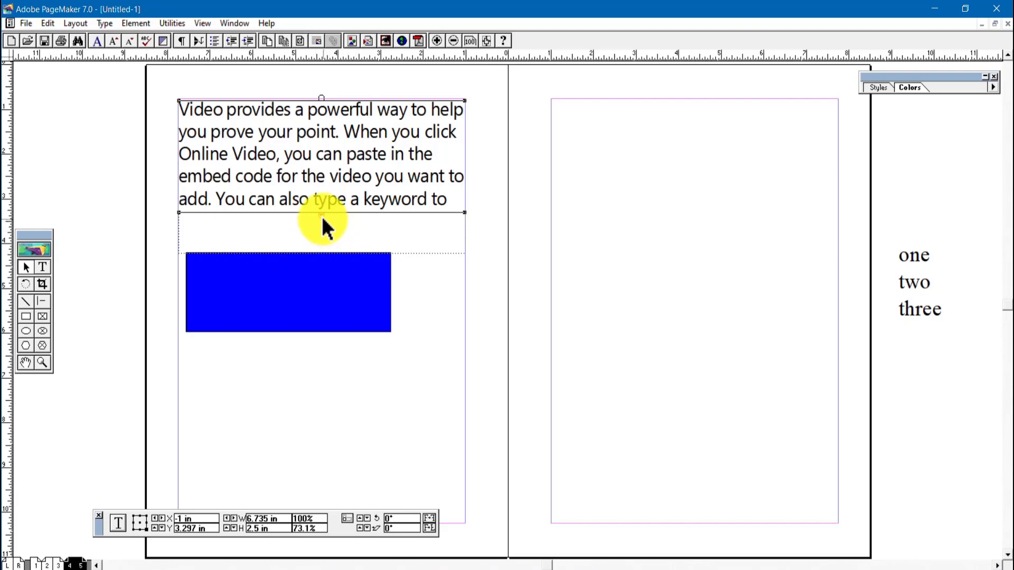
{"action": "left_click", "coordinate": [321, 216]}
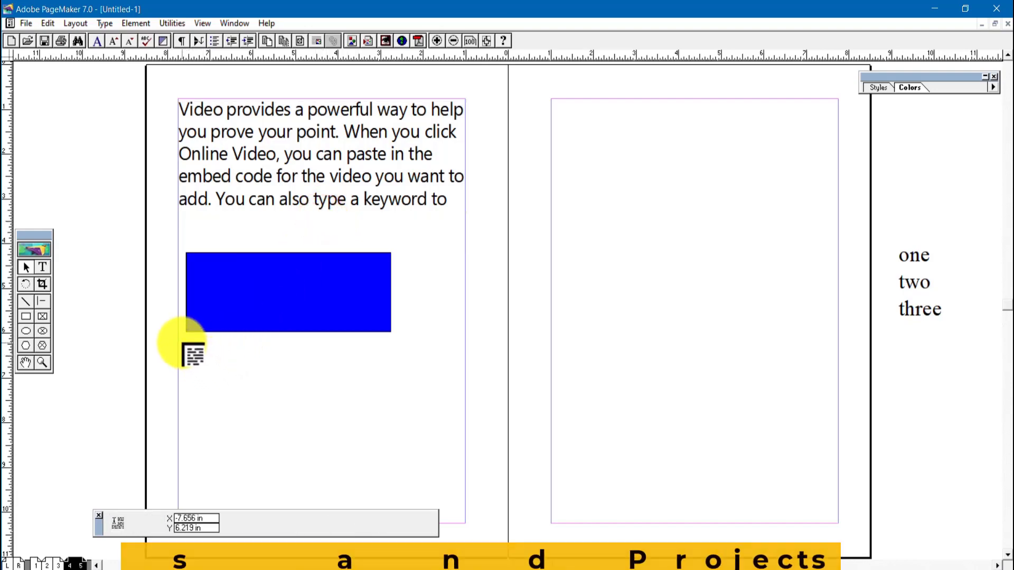
{"action": "left_click_drag", "start_coordinate": [182, 343], "coordinate": [462, 463]}
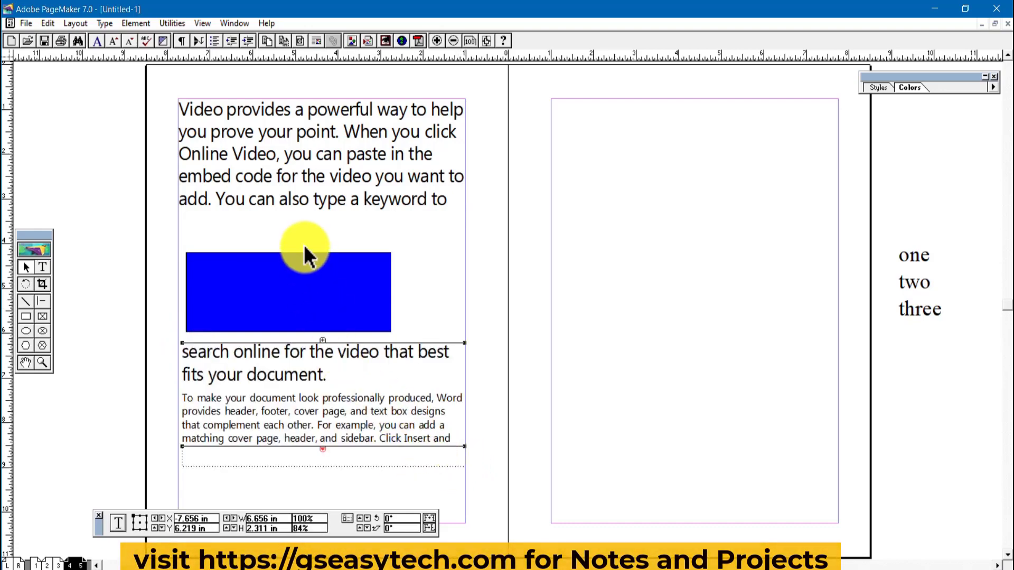
Move the continued text block and the blue rectangle further down page 4
{"action": "left_click", "coordinate": [303, 142]}
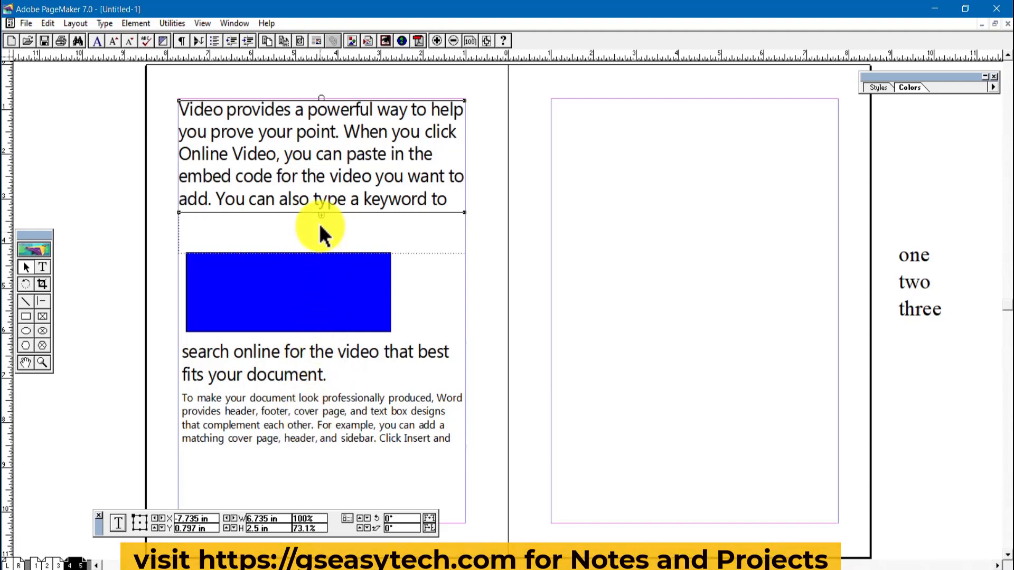
{"action": "mouse_move", "coordinate": [321, 212]}
{"action": "left_mouse_down"}
{"action": "mouse_move", "coordinate": [322, 250]}
{"action": "mouse_move", "coordinate": [317, 211]}
{"action": "left_mouse_up"}
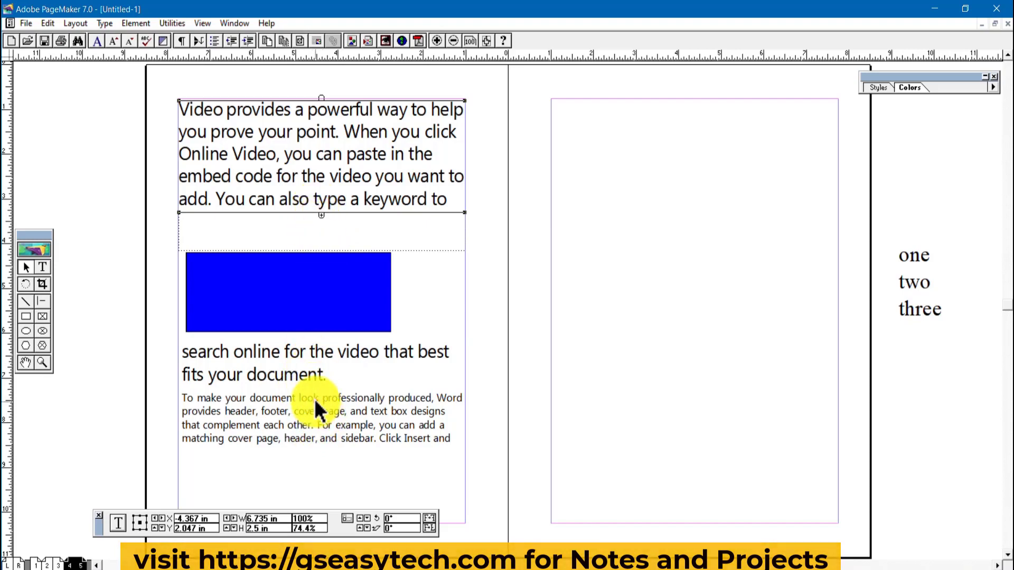
{"action": "left_click_drag", "start_coordinate": [315, 401], "coordinate": [311, 448]}
{"action": "left_click_drag", "start_coordinate": [293, 297], "coordinate": [288, 334]}
Extend the first text block on page 4 down to just above the blue rectangle
{"action": "left_click", "coordinate": [296, 190]}
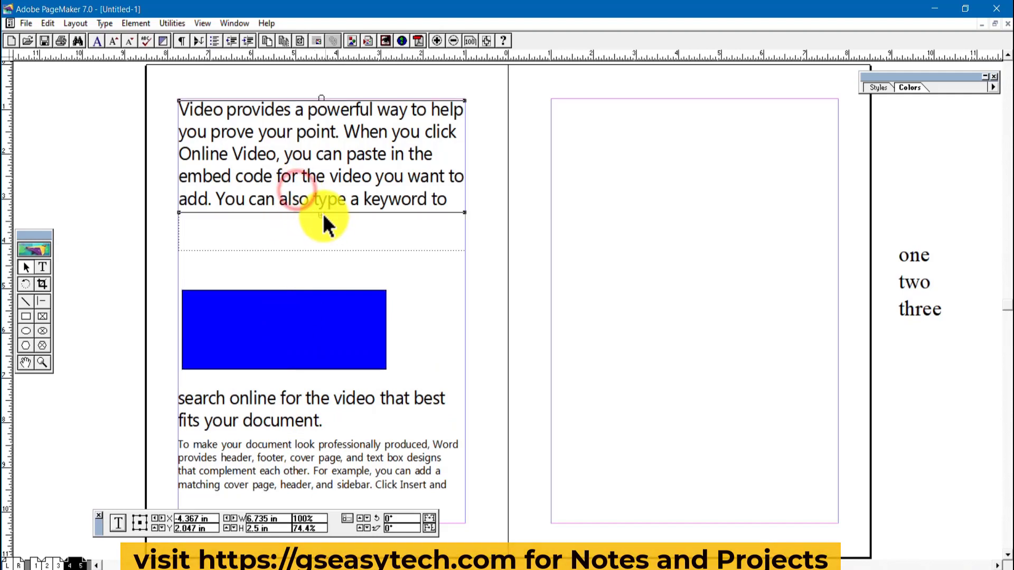
{"action": "left_click_drag", "start_coordinate": [321, 213], "coordinate": [321, 269]}
{"action": "left_click_drag", "start_coordinate": [321, 275], "coordinate": [323, 272]}
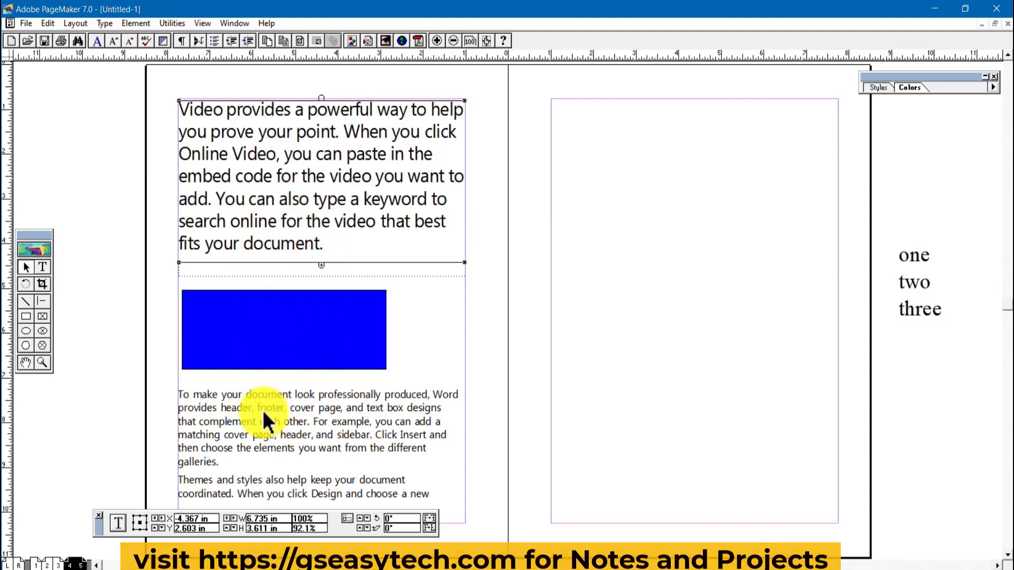
Move the continued text block from page 4 to the upper part of page 5
{"action": "left_click_drag", "start_coordinate": [223, 405], "coordinate": [528, 120]}
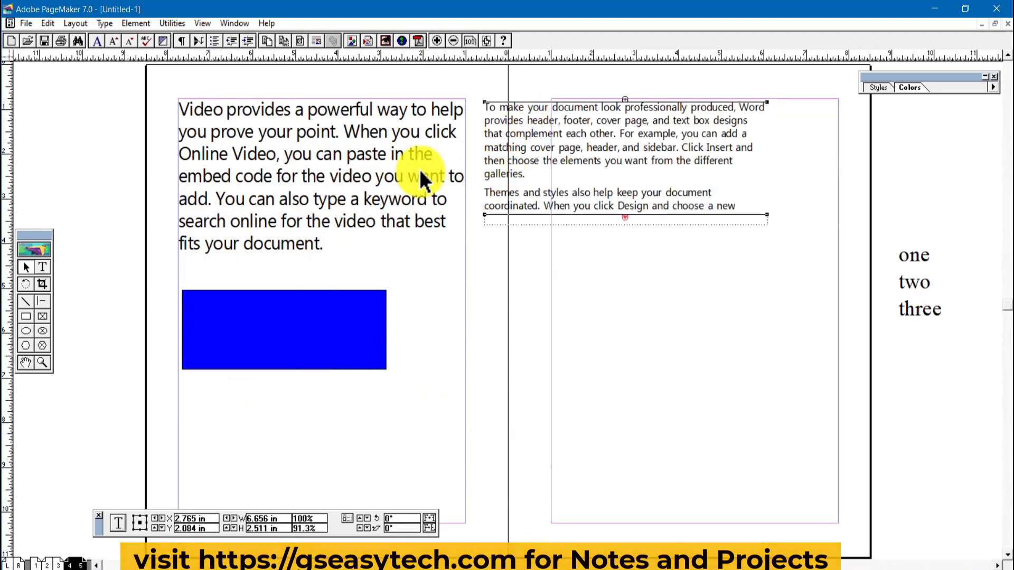
{"action": "left_click", "coordinate": [349, 160]}
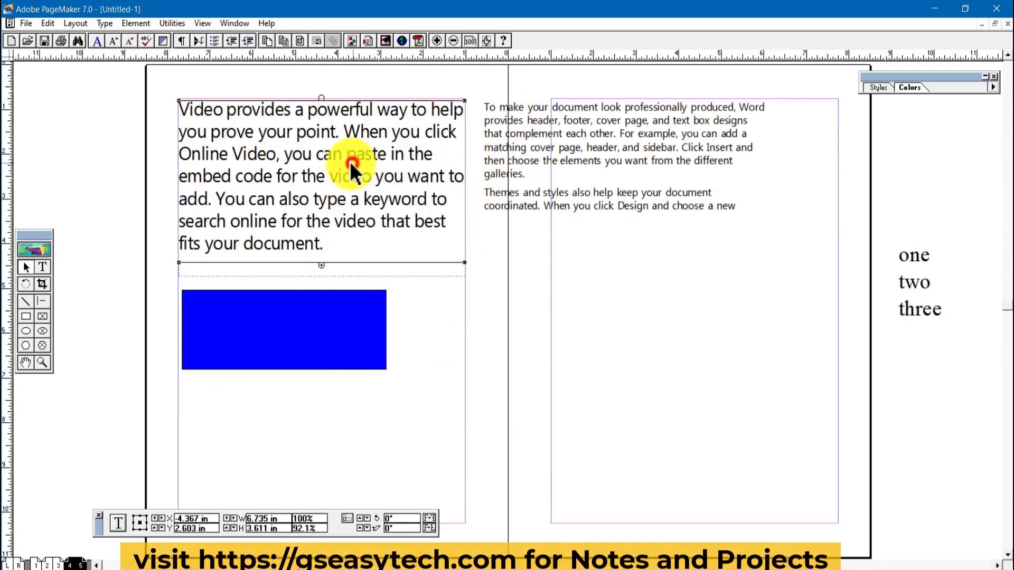
{"action": "left_click_drag", "start_coordinate": [549, 146], "coordinate": [606, 133]}
{"action": "left_click", "coordinate": [556, 135]}
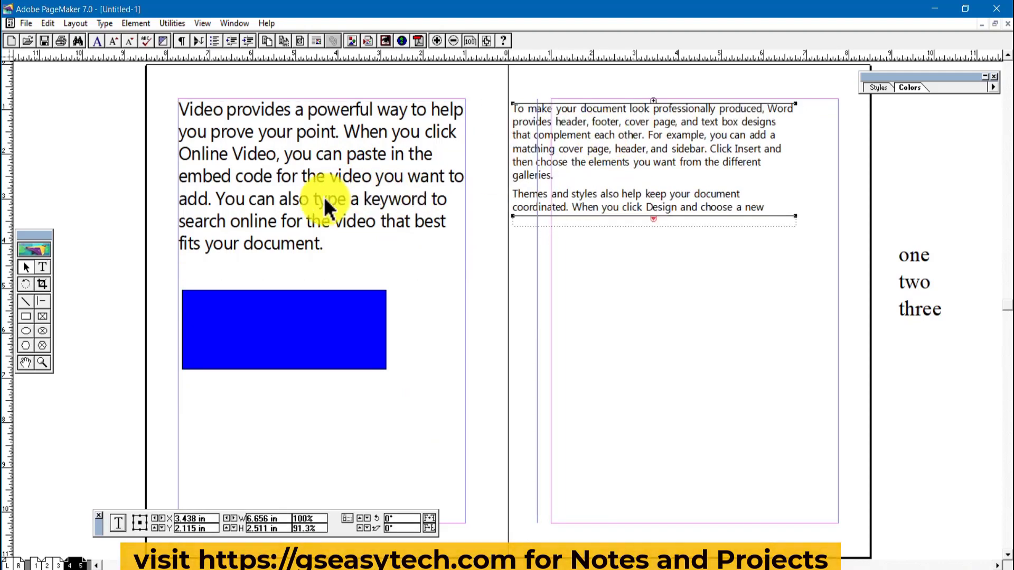
Extend the first text block over the blue rectangle to take in all its text, and shorten it again to about 3.5 in high
{"action": "left_click", "coordinate": [324, 199]}
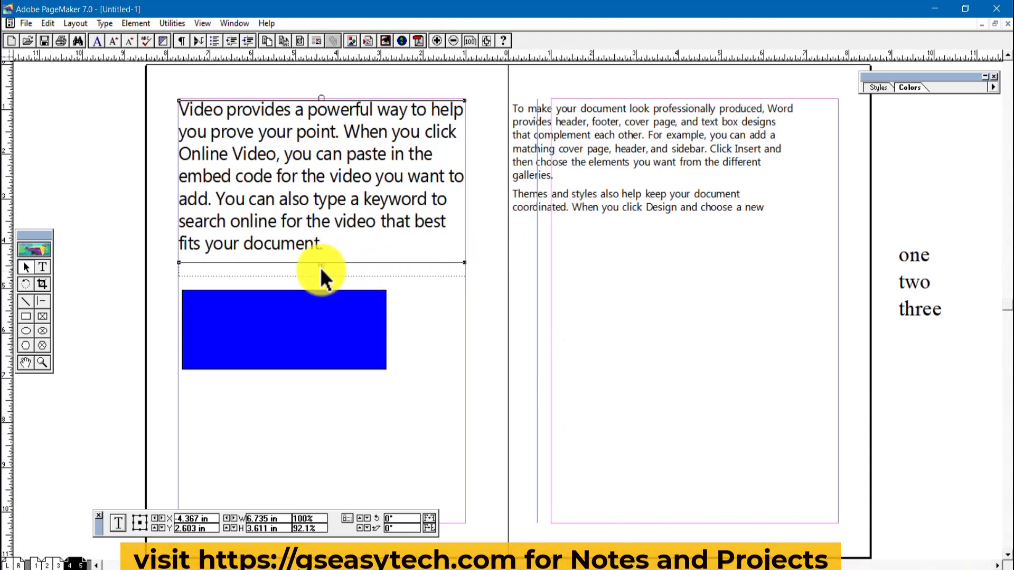
{"action": "left_click_drag", "start_coordinate": [321, 265], "coordinate": [328, 417]}
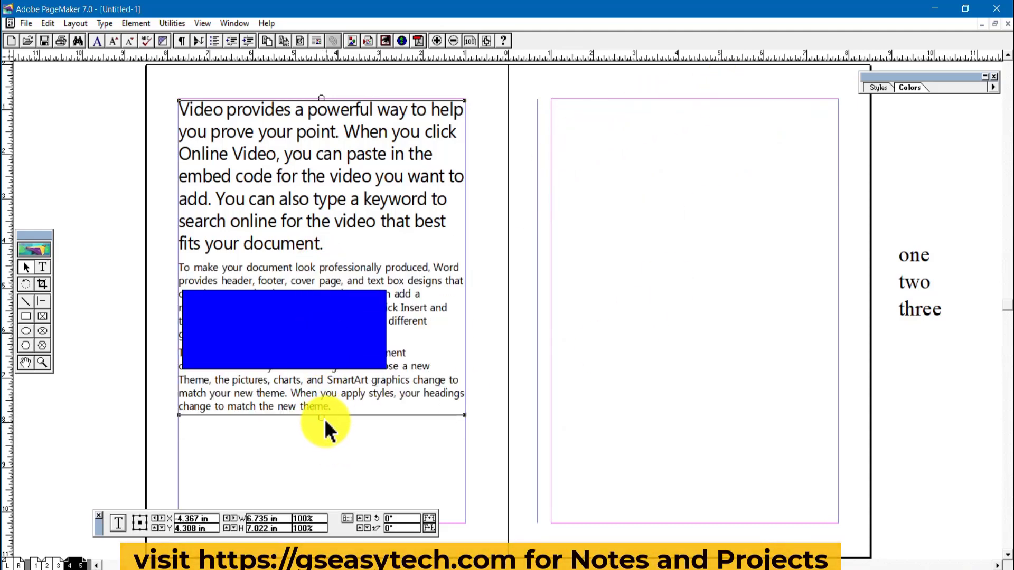
{"action": "left_click_drag", "start_coordinate": [321, 417], "coordinate": [323, 257]}
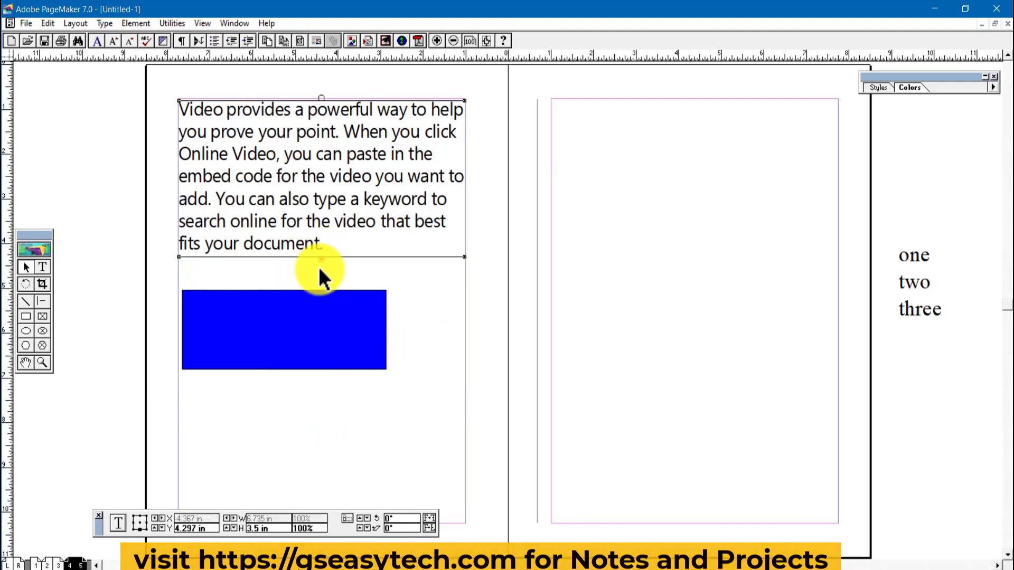
Continue the remaining text of the page 4 block at the top of page 5 and align it with the left margin
{"action": "left_click", "coordinate": [321, 257]}
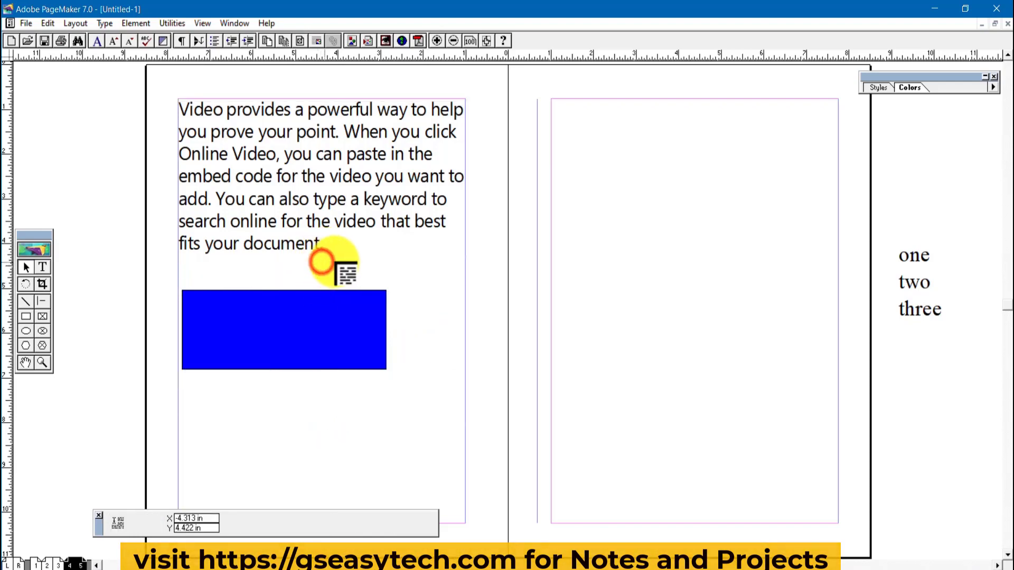
{"action": "left_click", "coordinate": [559, 111]}
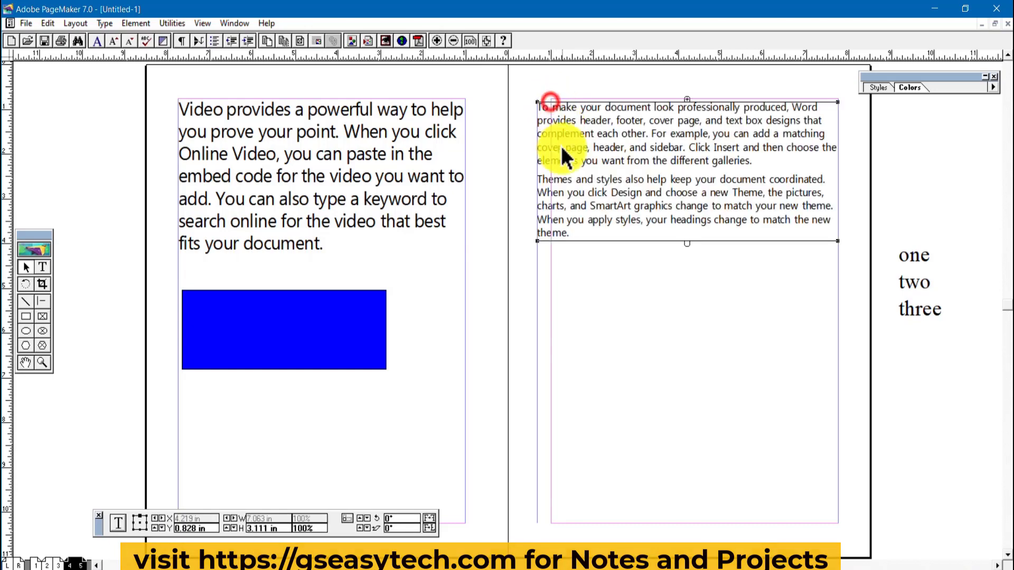
{"action": "left_click_drag", "start_coordinate": [593, 139], "coordinate": [607, 141]}
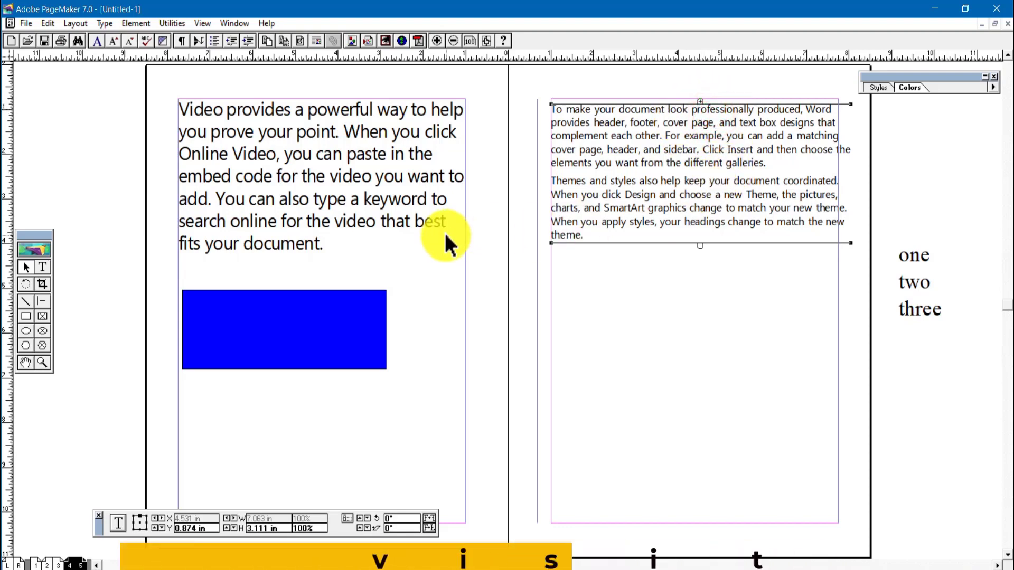
Set the font size of the first paragraph on page 4 to 18 pt
{"action": "left_click", "coordinate": [285, 182]}
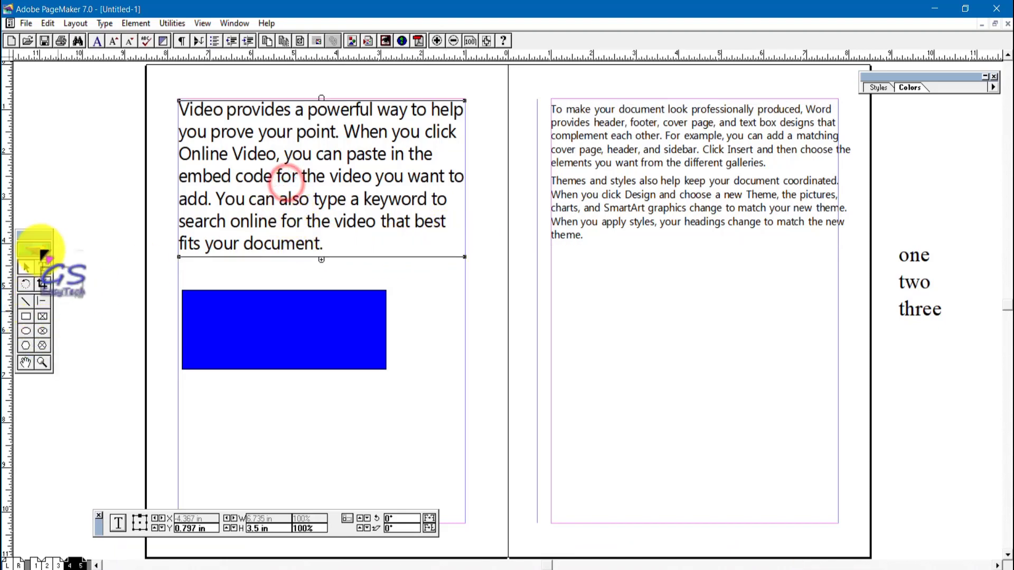
{"action": "left_click", "coordinate": [43, 267]}
{"action": "left_click_drag", "start_coordinate": [326, 243], "coordinate": [182, 100]}
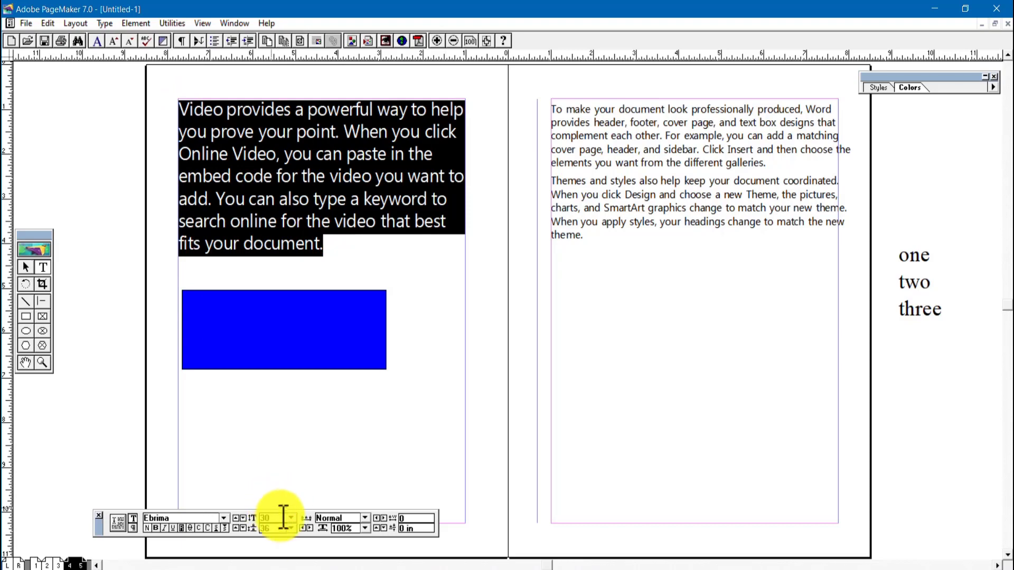
{"action": "left_click", "coordinate": [291, 518]}
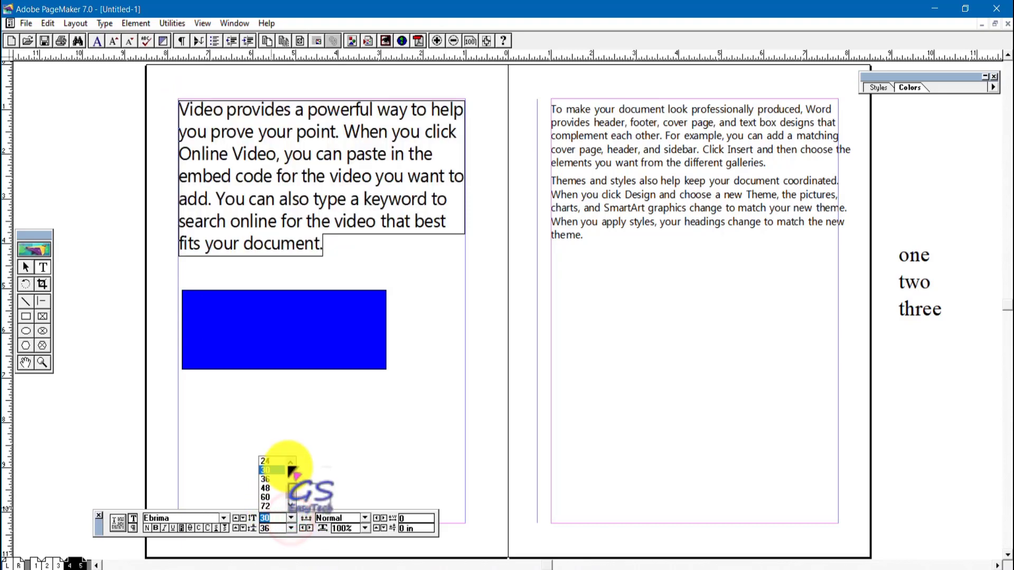
{"action": "left_click", "coordinate": [290, 463]}
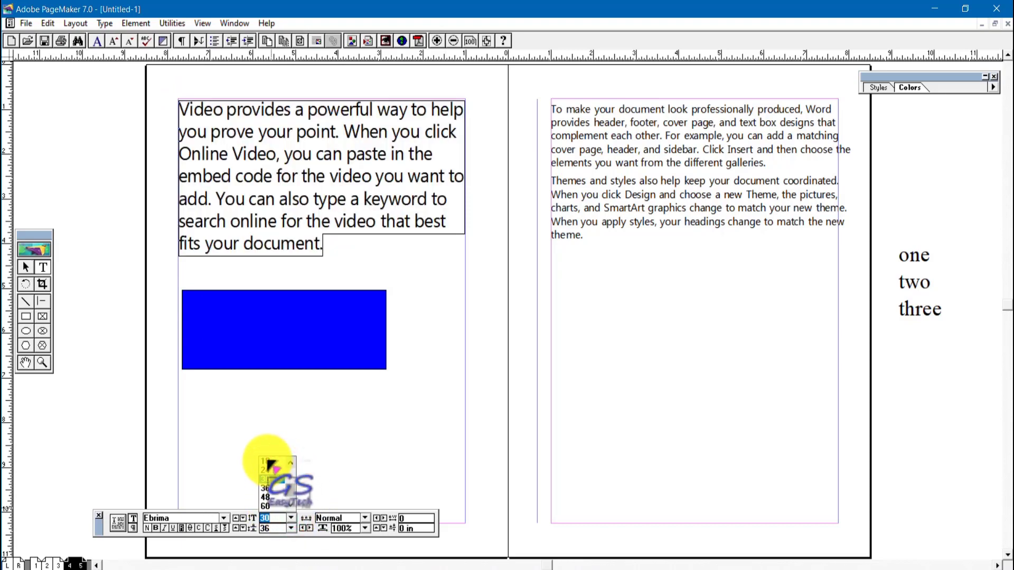
{"action": "left_click", "coordinate": [268, 461]}
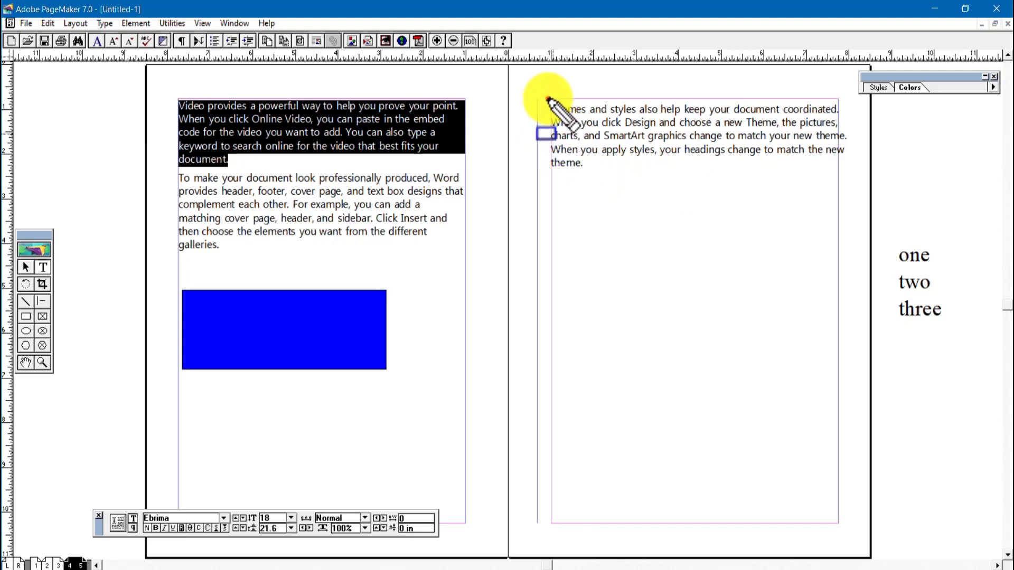
{"action": "mouse_move", "coordinate": [548, 97]}
{"action": "left_mouse_down"}
{"action": "mouse_move", "coordinate": [803, 294]}
{"action": "mouse_move", "coordinate": [837, 288]}
{"action": "left_mouse_up"}
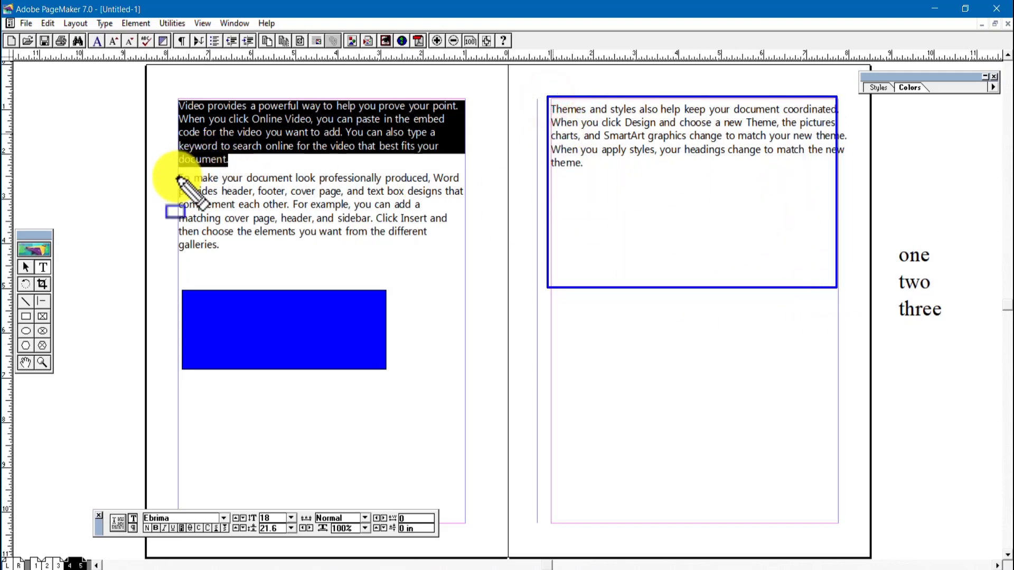
{"action": "mouse_move", "coordinate": [172, 171]}
{"action": "left_mouse_down"}
{"action": "mouse_move", "coordinate": [403, 285]}
{"action": "mouse_move", "coordinate": [462, 273]}
{"action": "left_mouse_up"}
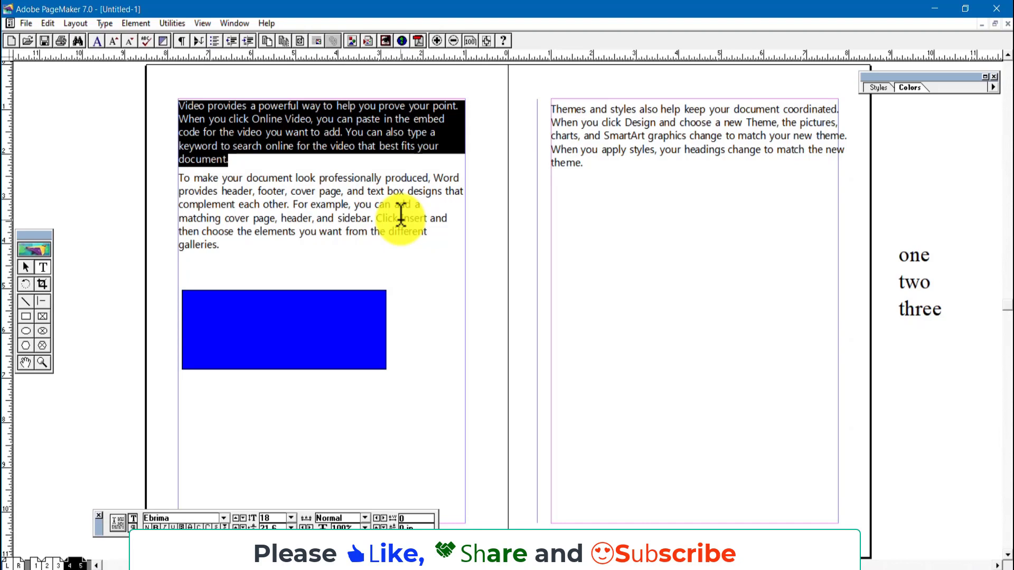
Move the "one two three" text block from the pasteboard onto page 5, below the continued text
{"action": "left_click", "coordinate": [25, 266]}
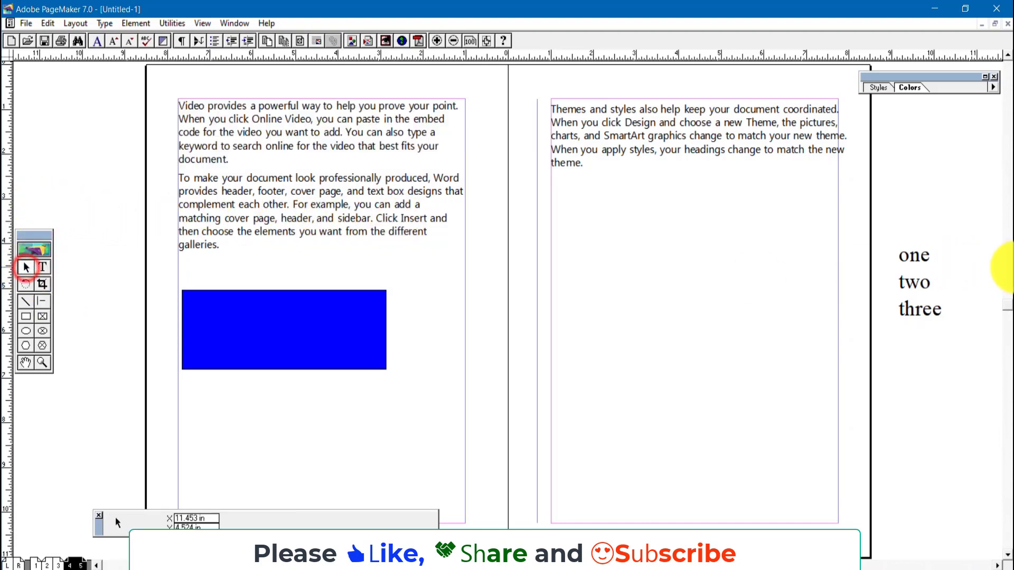
{"action": "left_click_drag", "start_coordinate": [918, 286], "coordinate": [579, 262]}
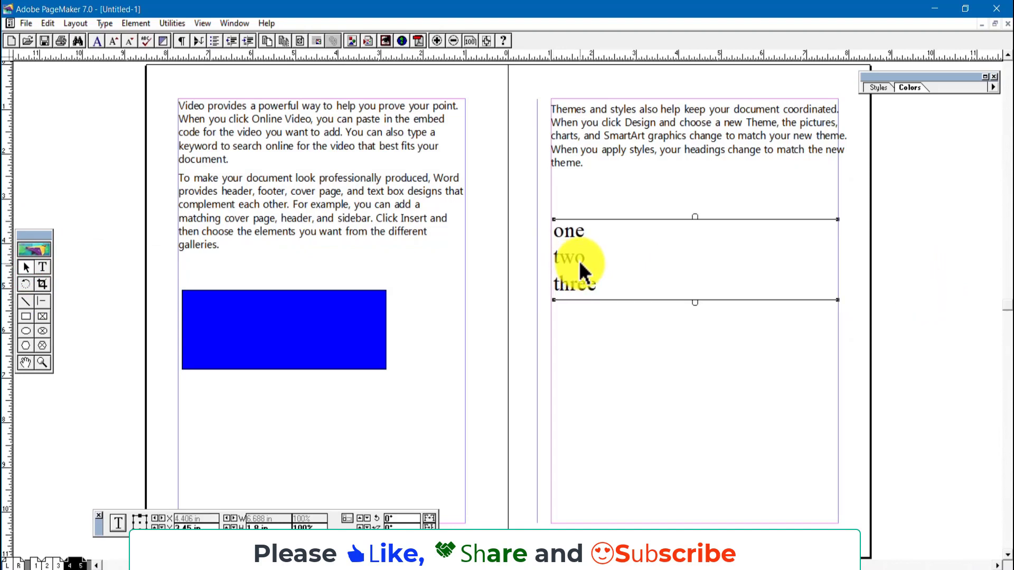